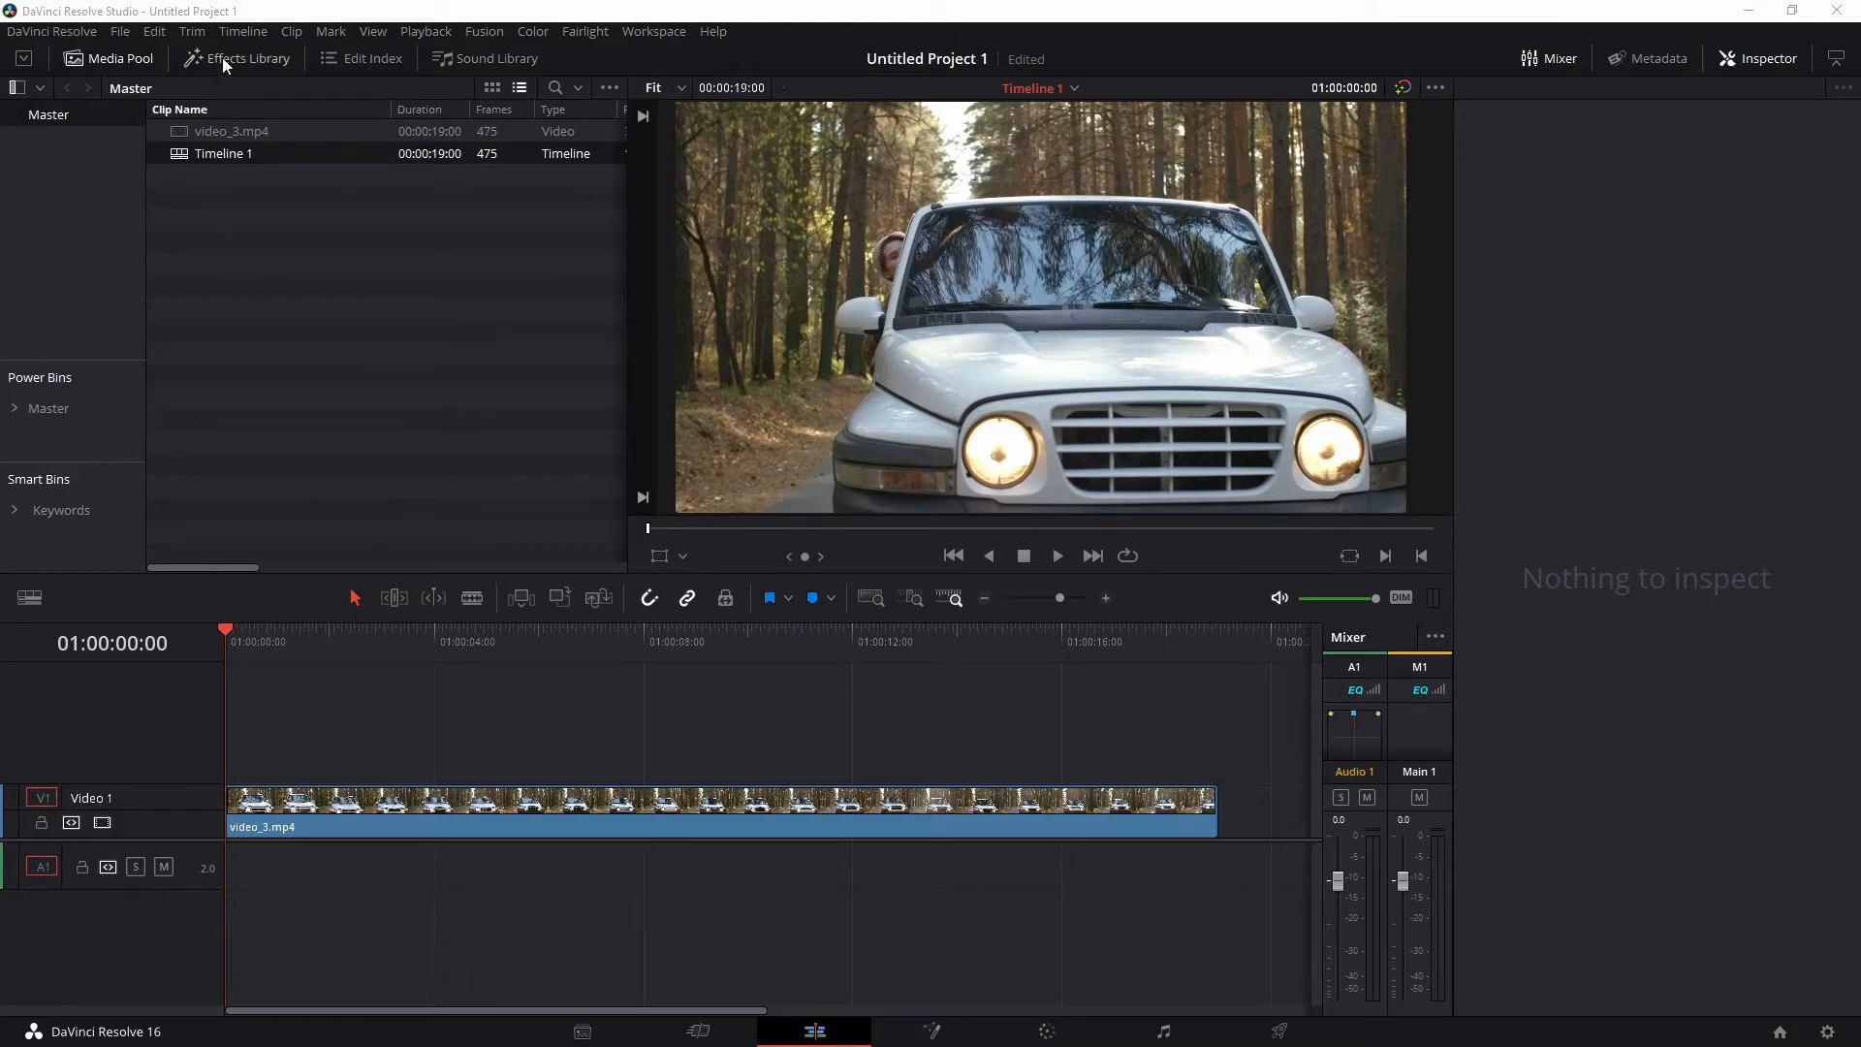
Add a Text title on a track above the video at the timeline start and shorten it to about four seconds
left_click(255, 60)
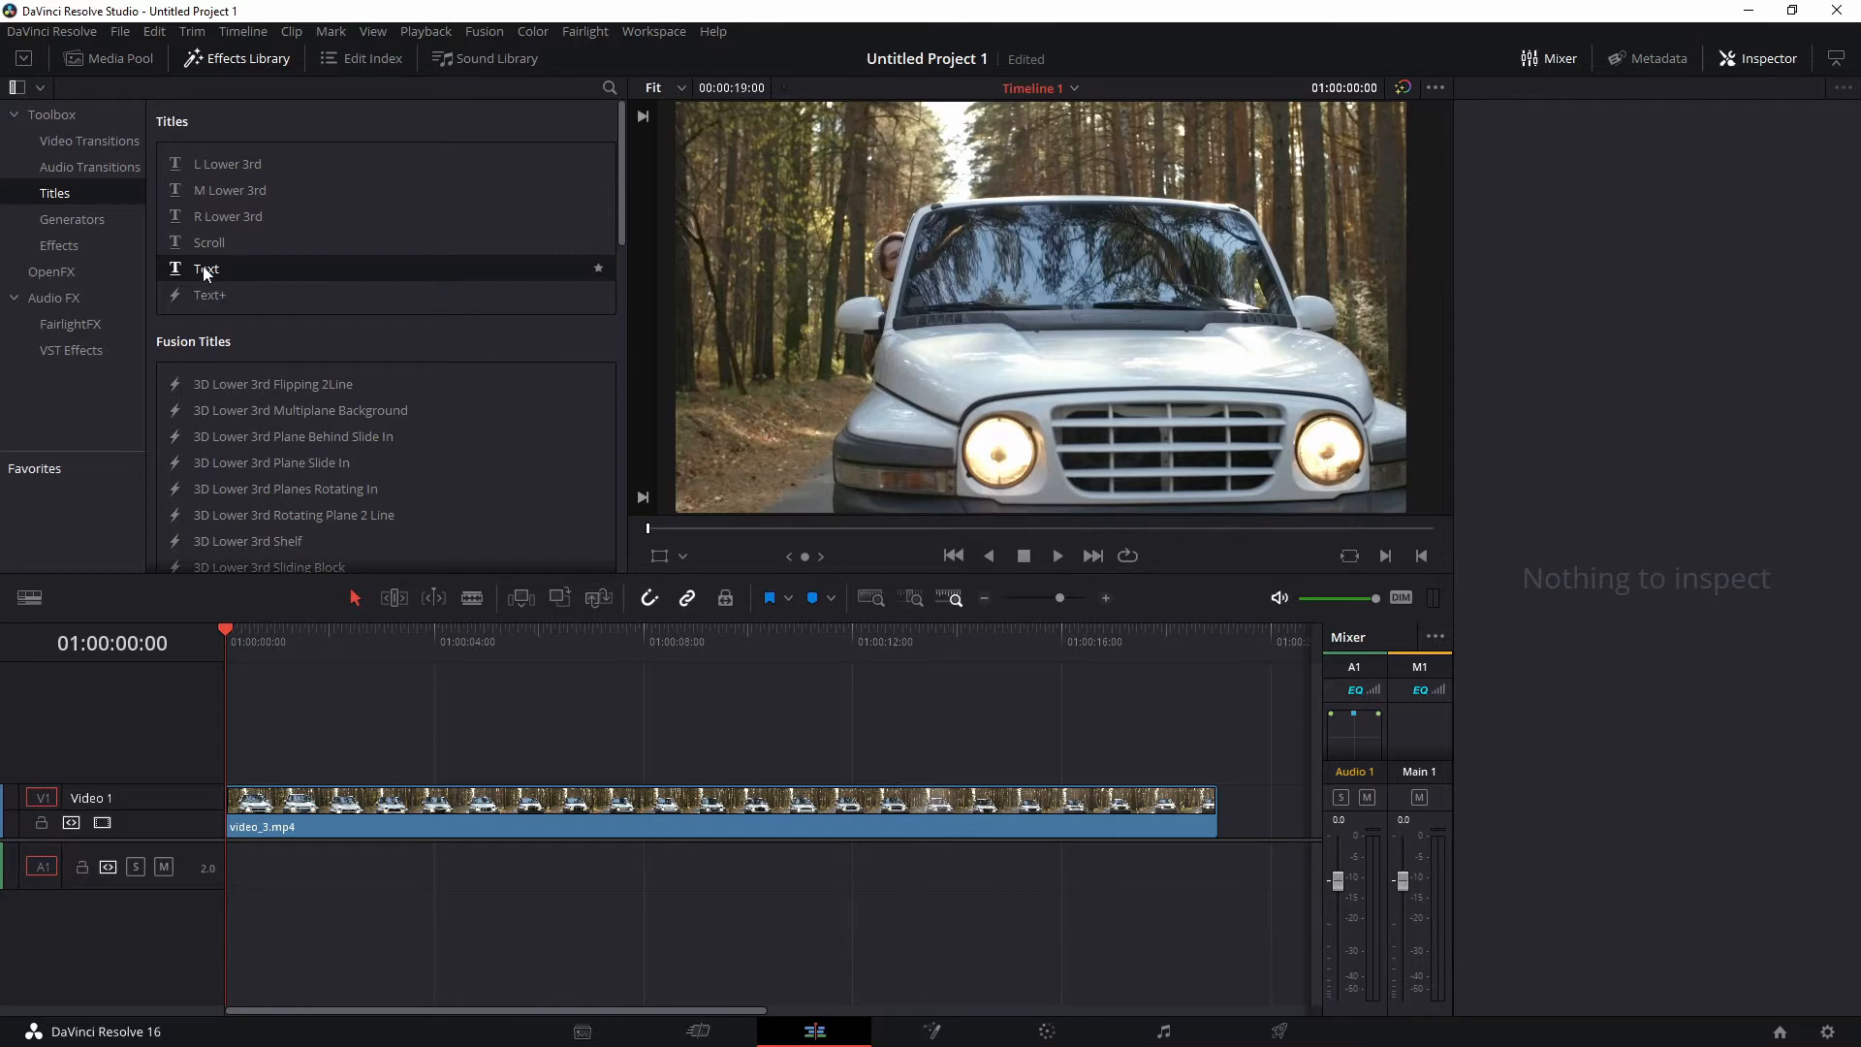
left_click_drag(203, 268, 229, 761)
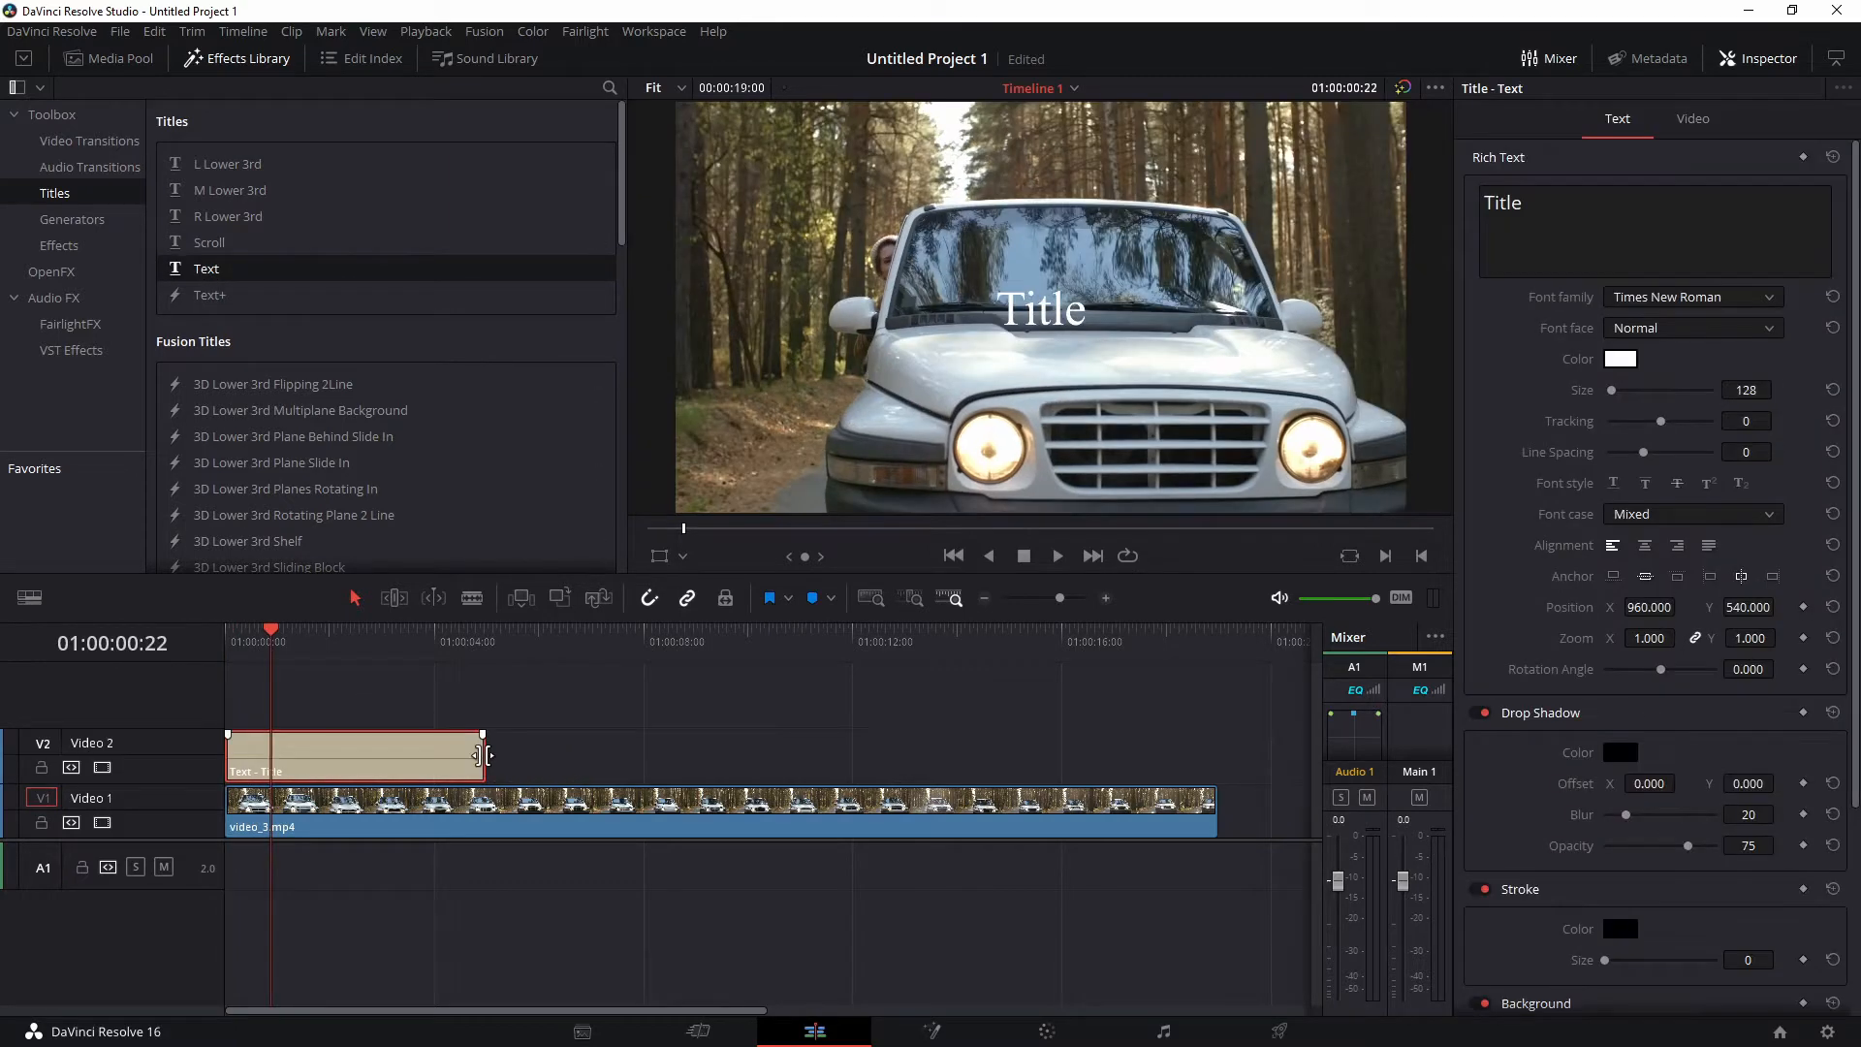
left_click(482, 754)
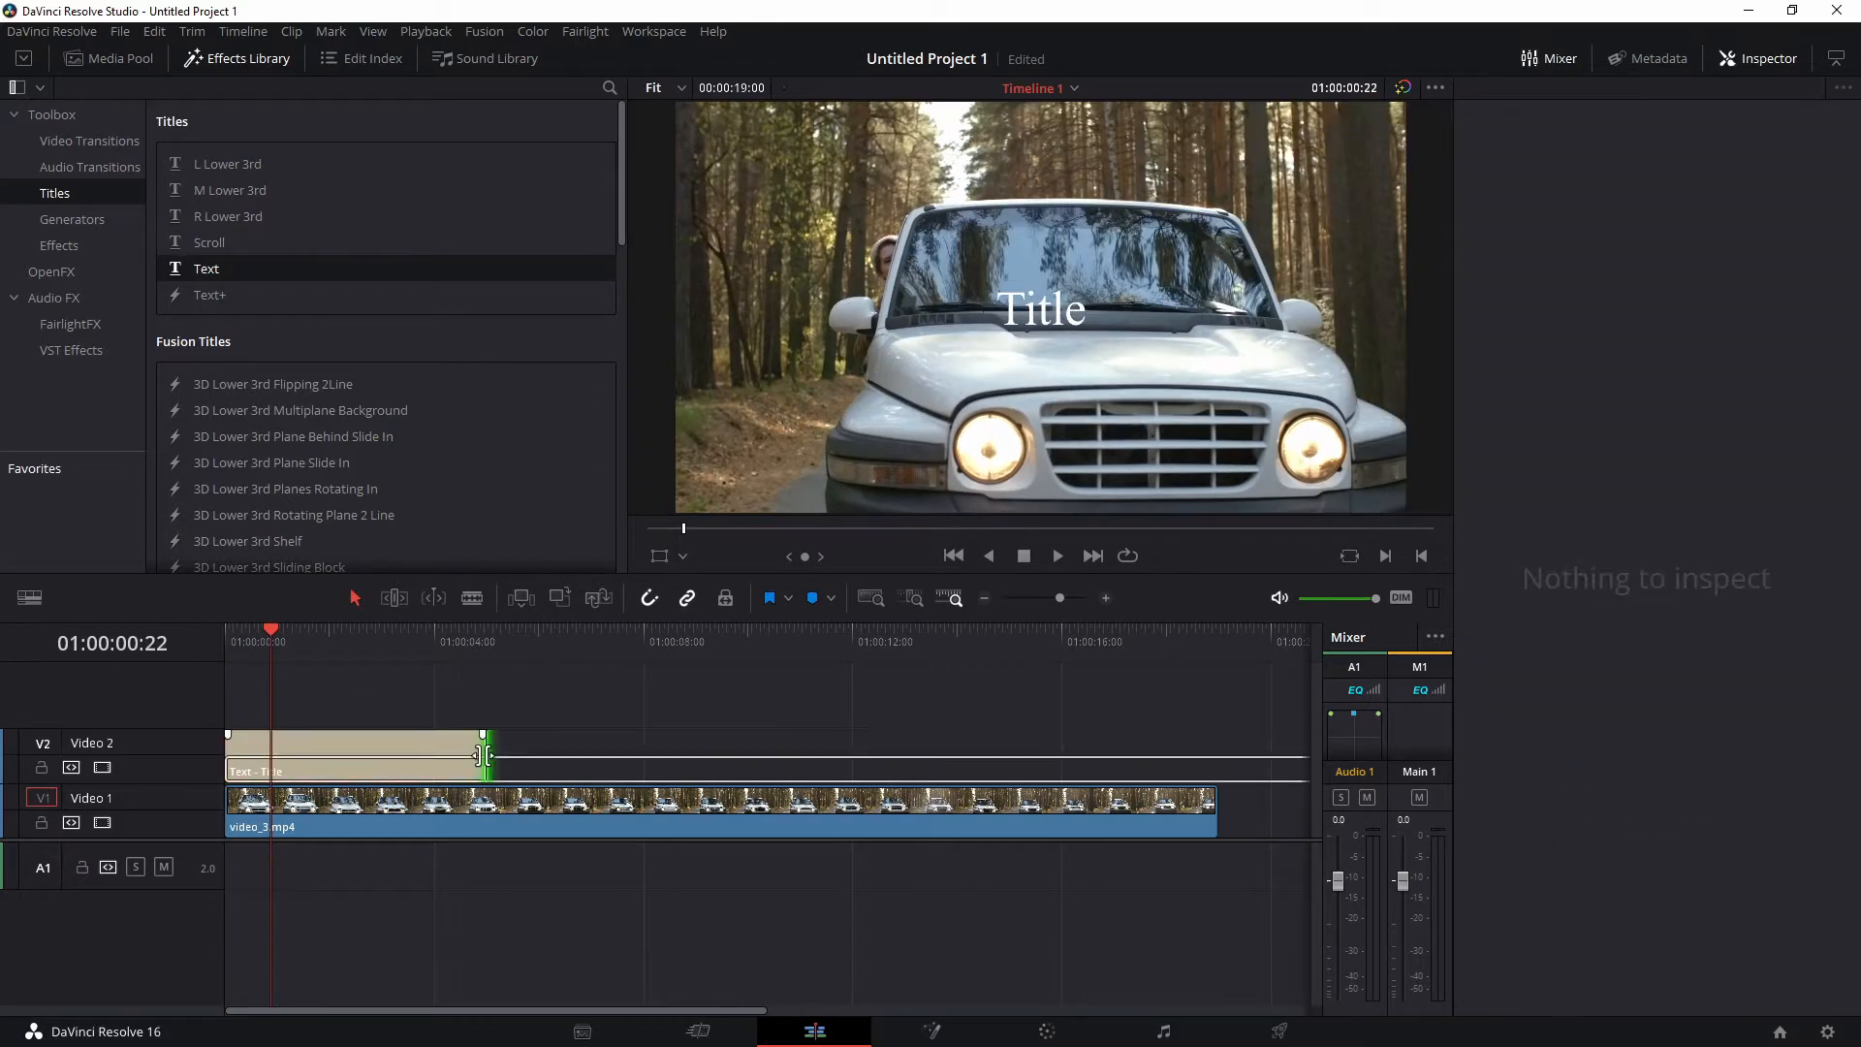
left_click_drag(482, 755, 433, 749)
left_click(322, 739)
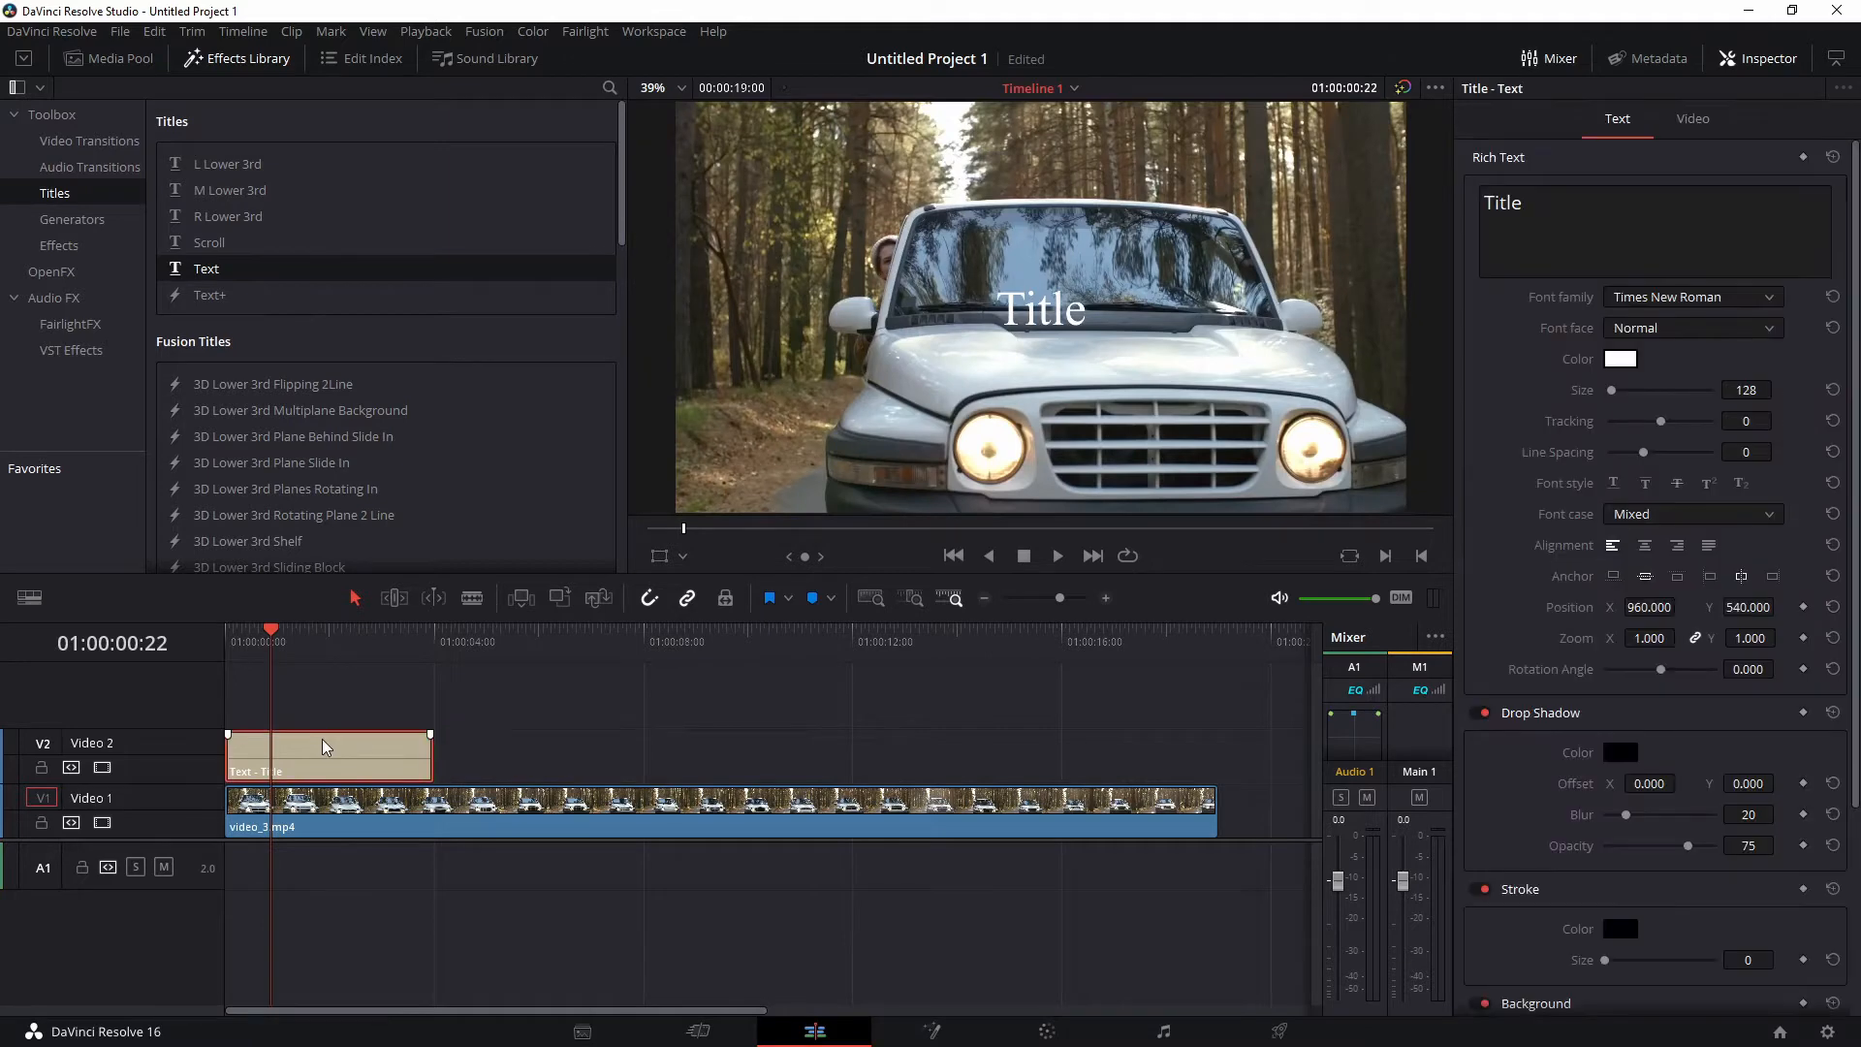
Set the font of the title's text to Segoe UI in the Bold face
left_click(1756, 61)
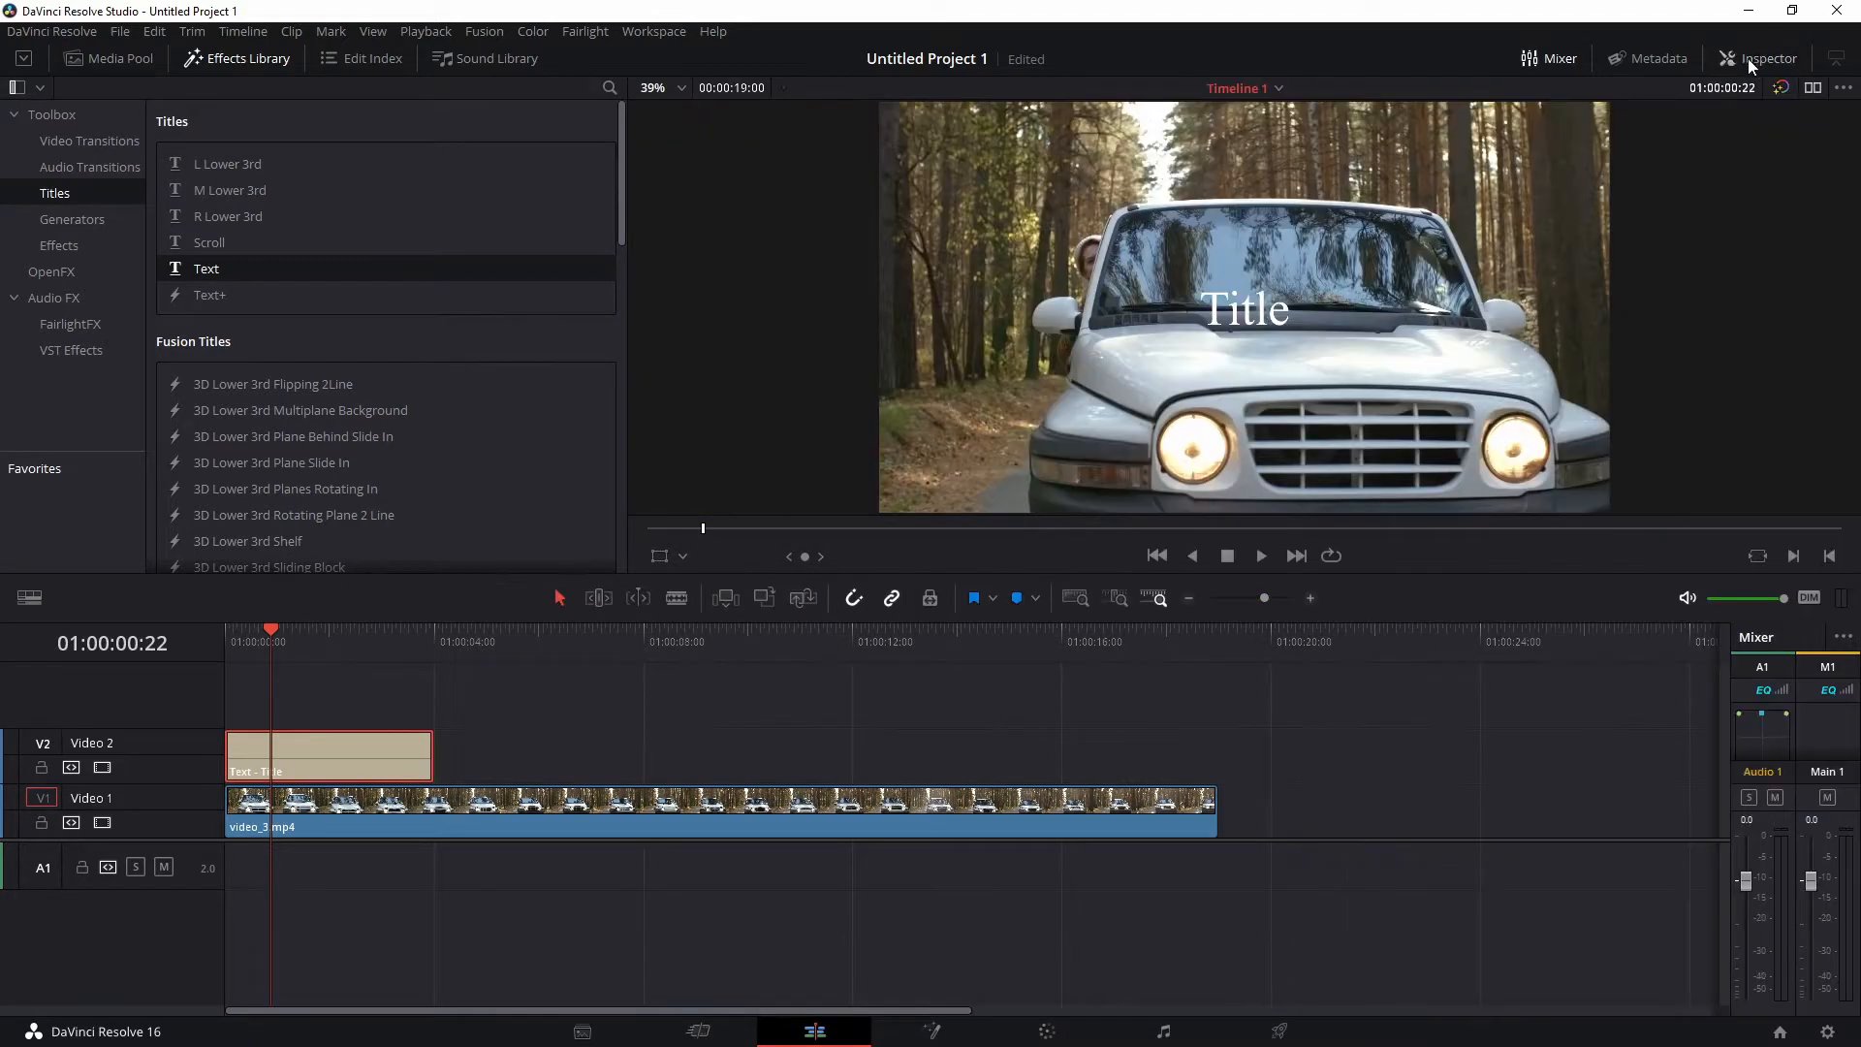
left_click(1752, 56)
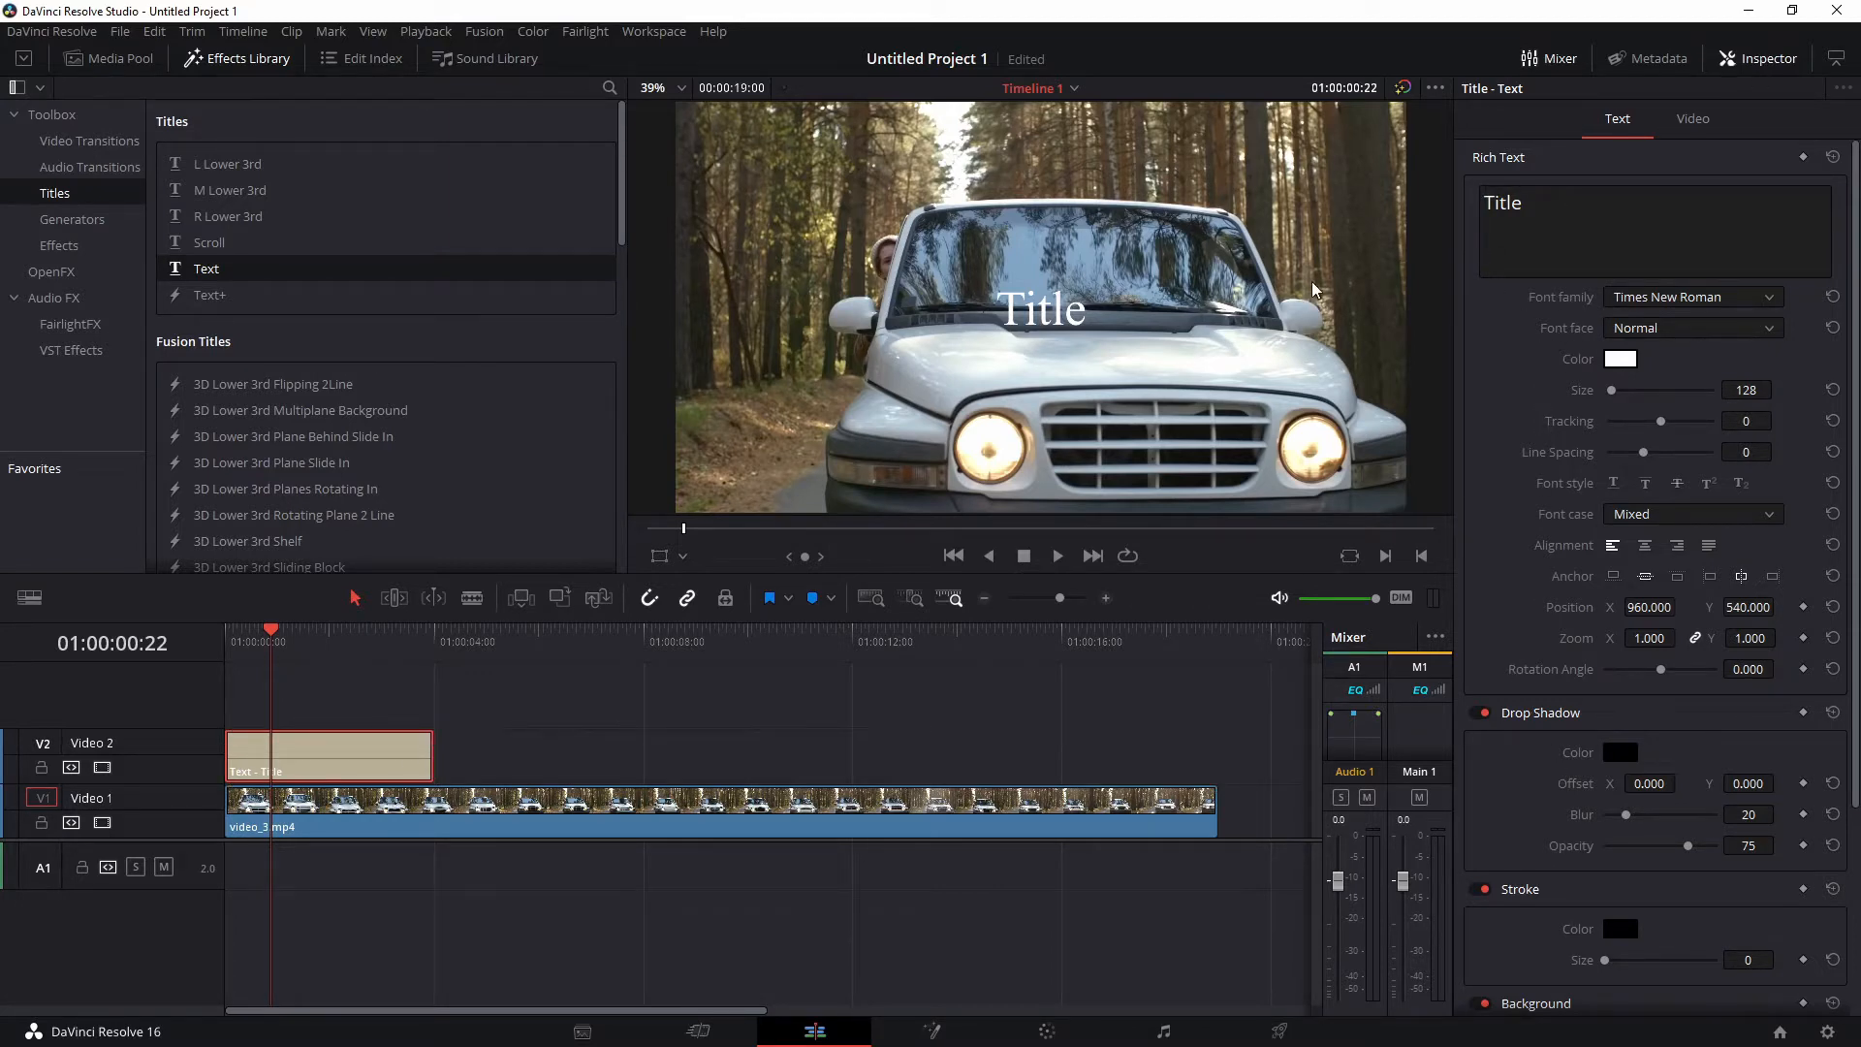
left_click_drag(1553, 212, 1404, 216)
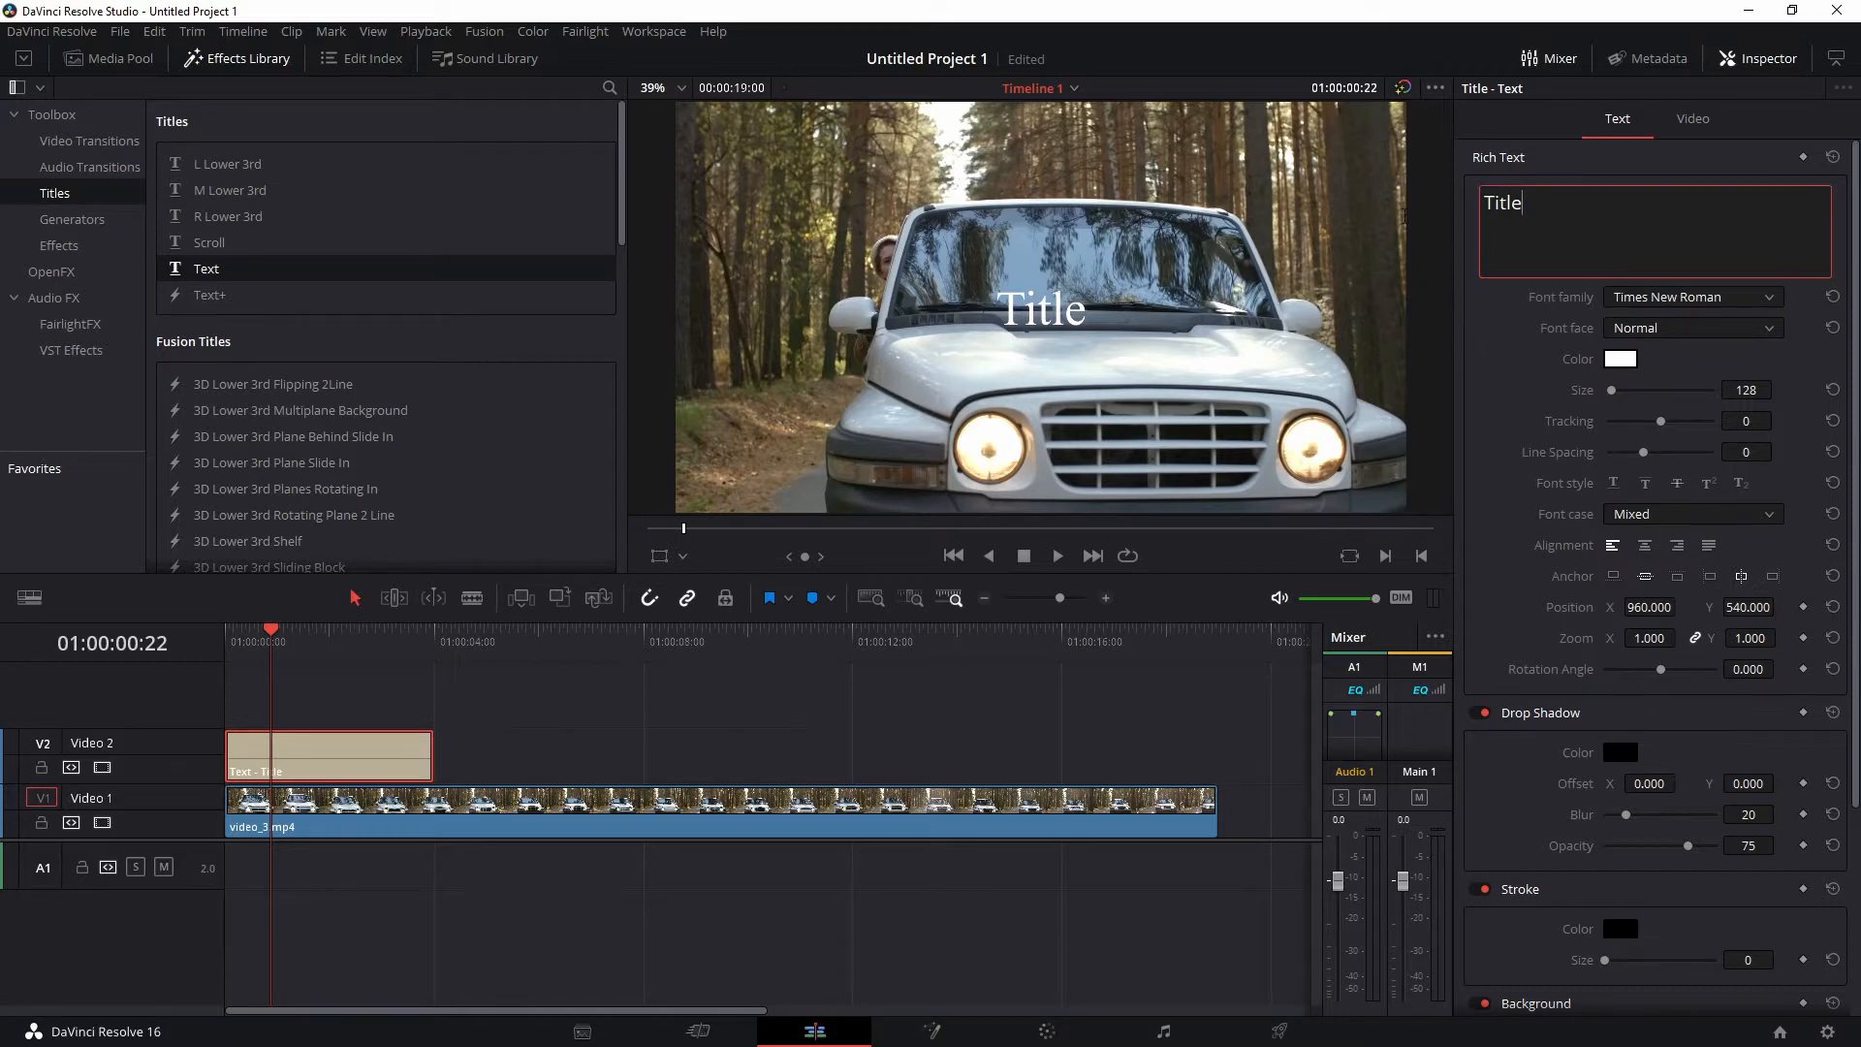
left_click_drag(1569, 207, 1470, 205)
left_click(1682, 299)
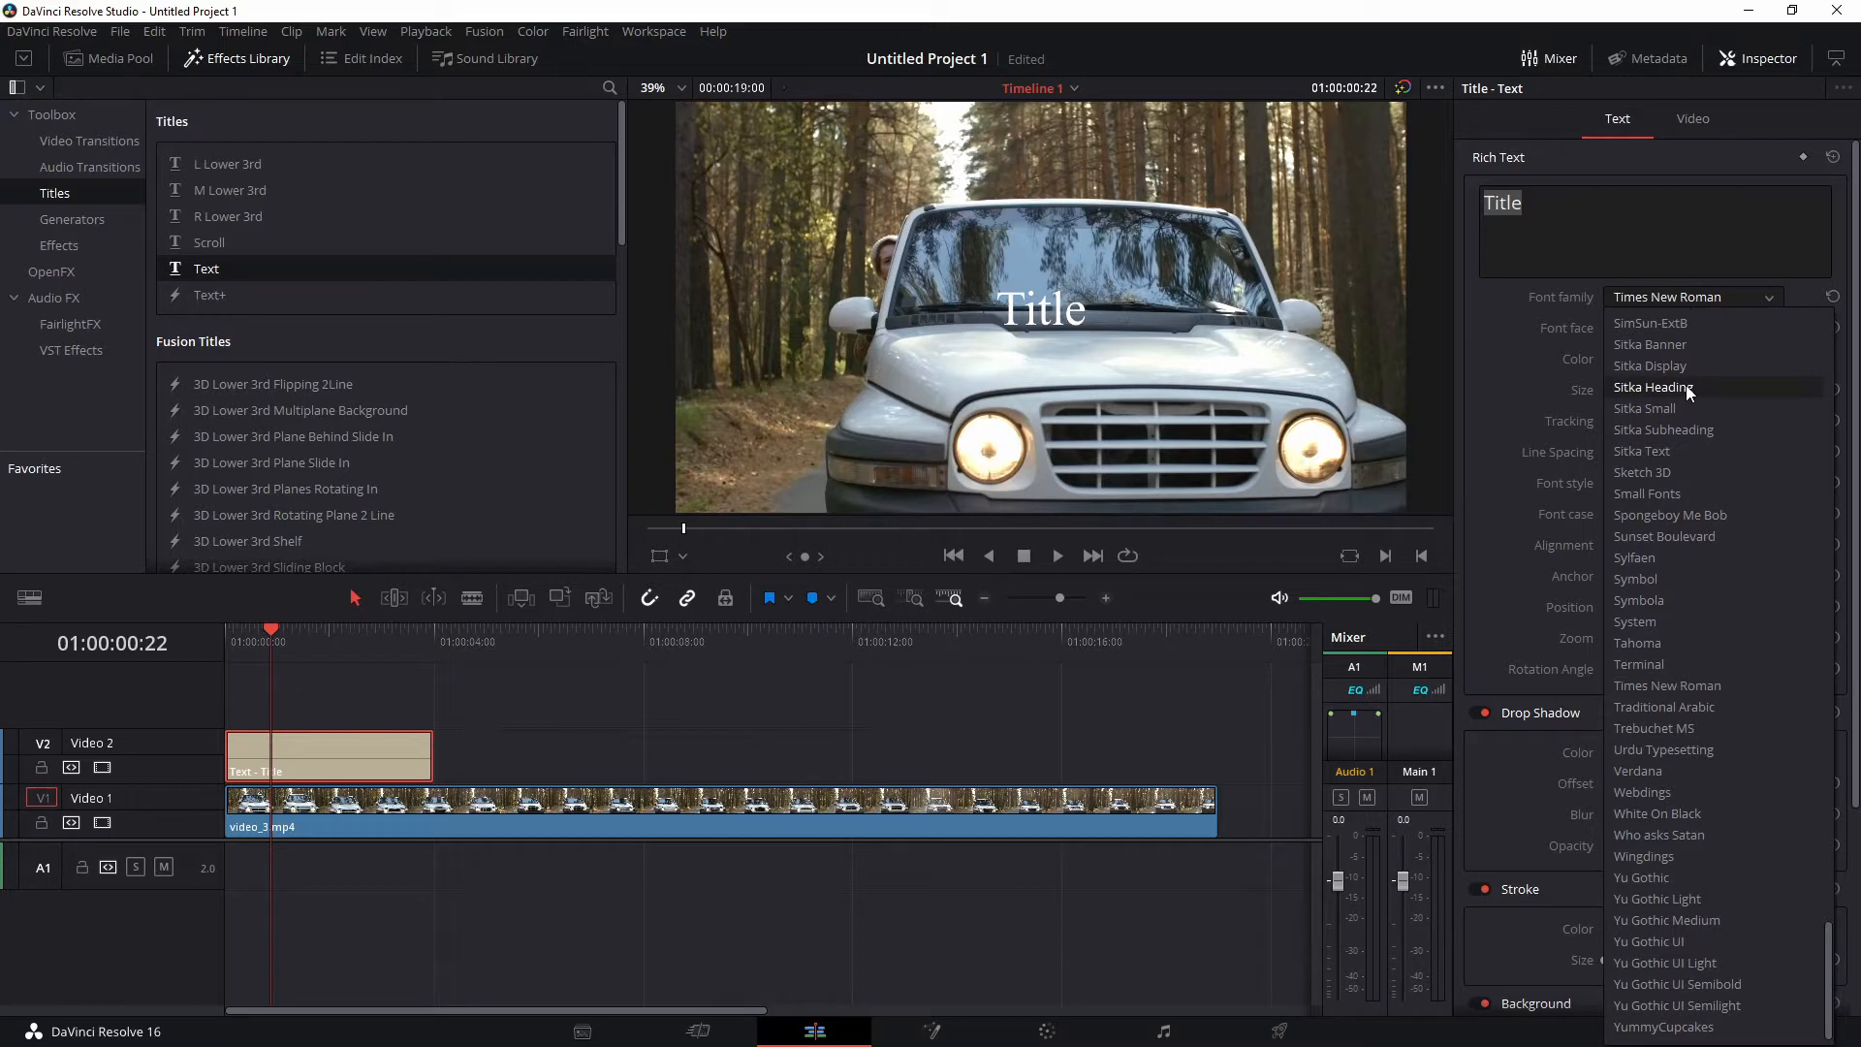
left_click(1657, 451)
left_click(1650, 300)
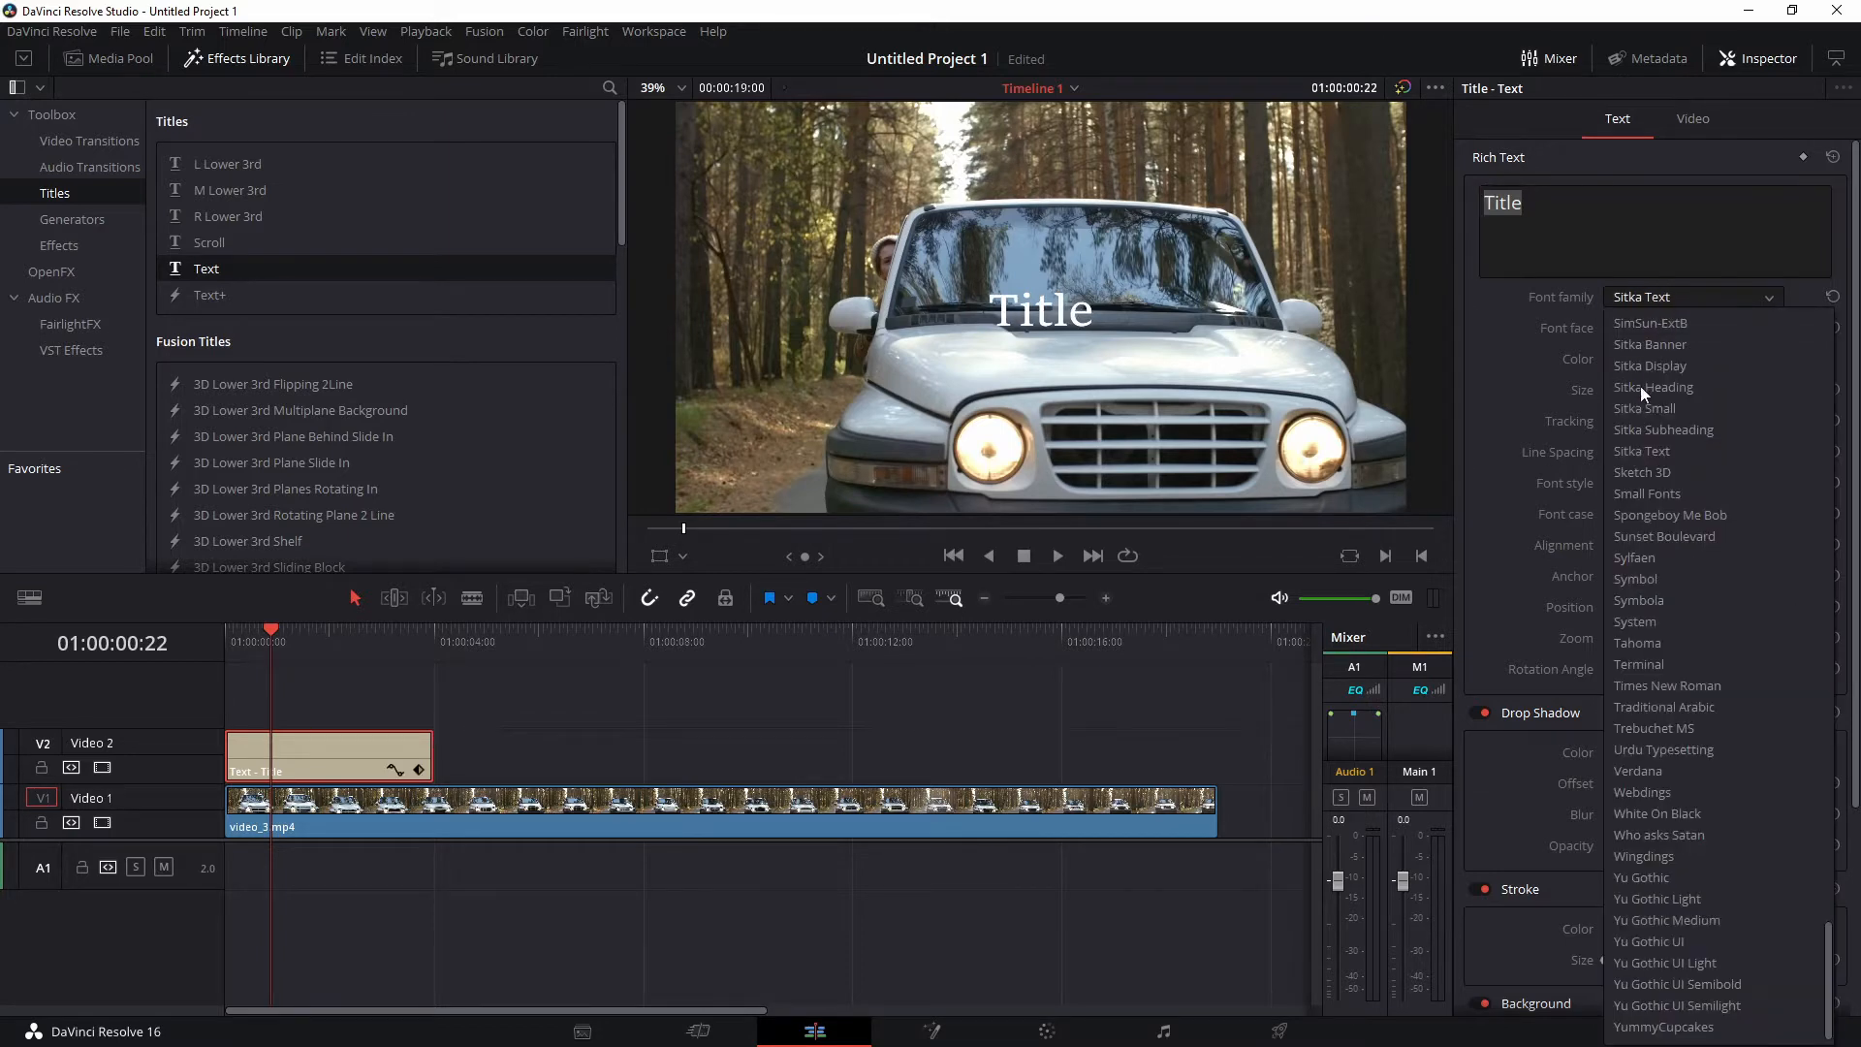
left_click(1659, 560)
left_click(1656, 331)
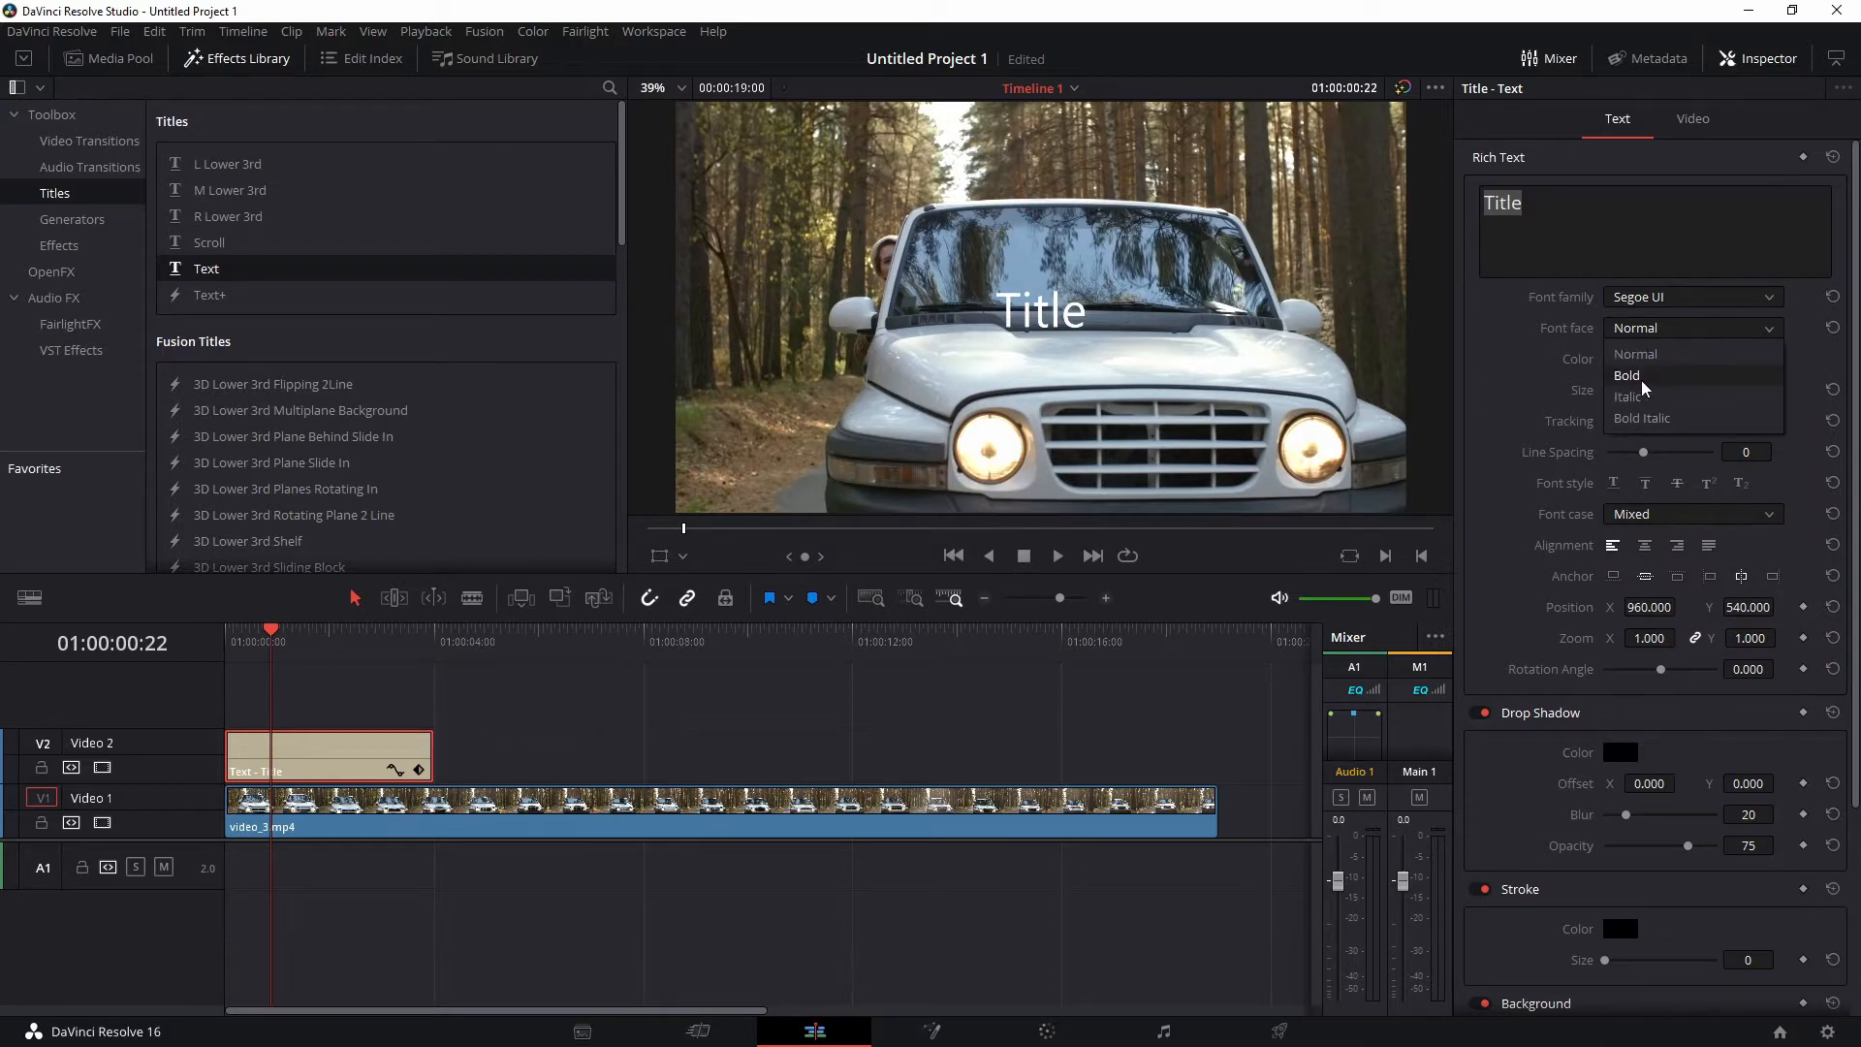
left_click(1645, 379)
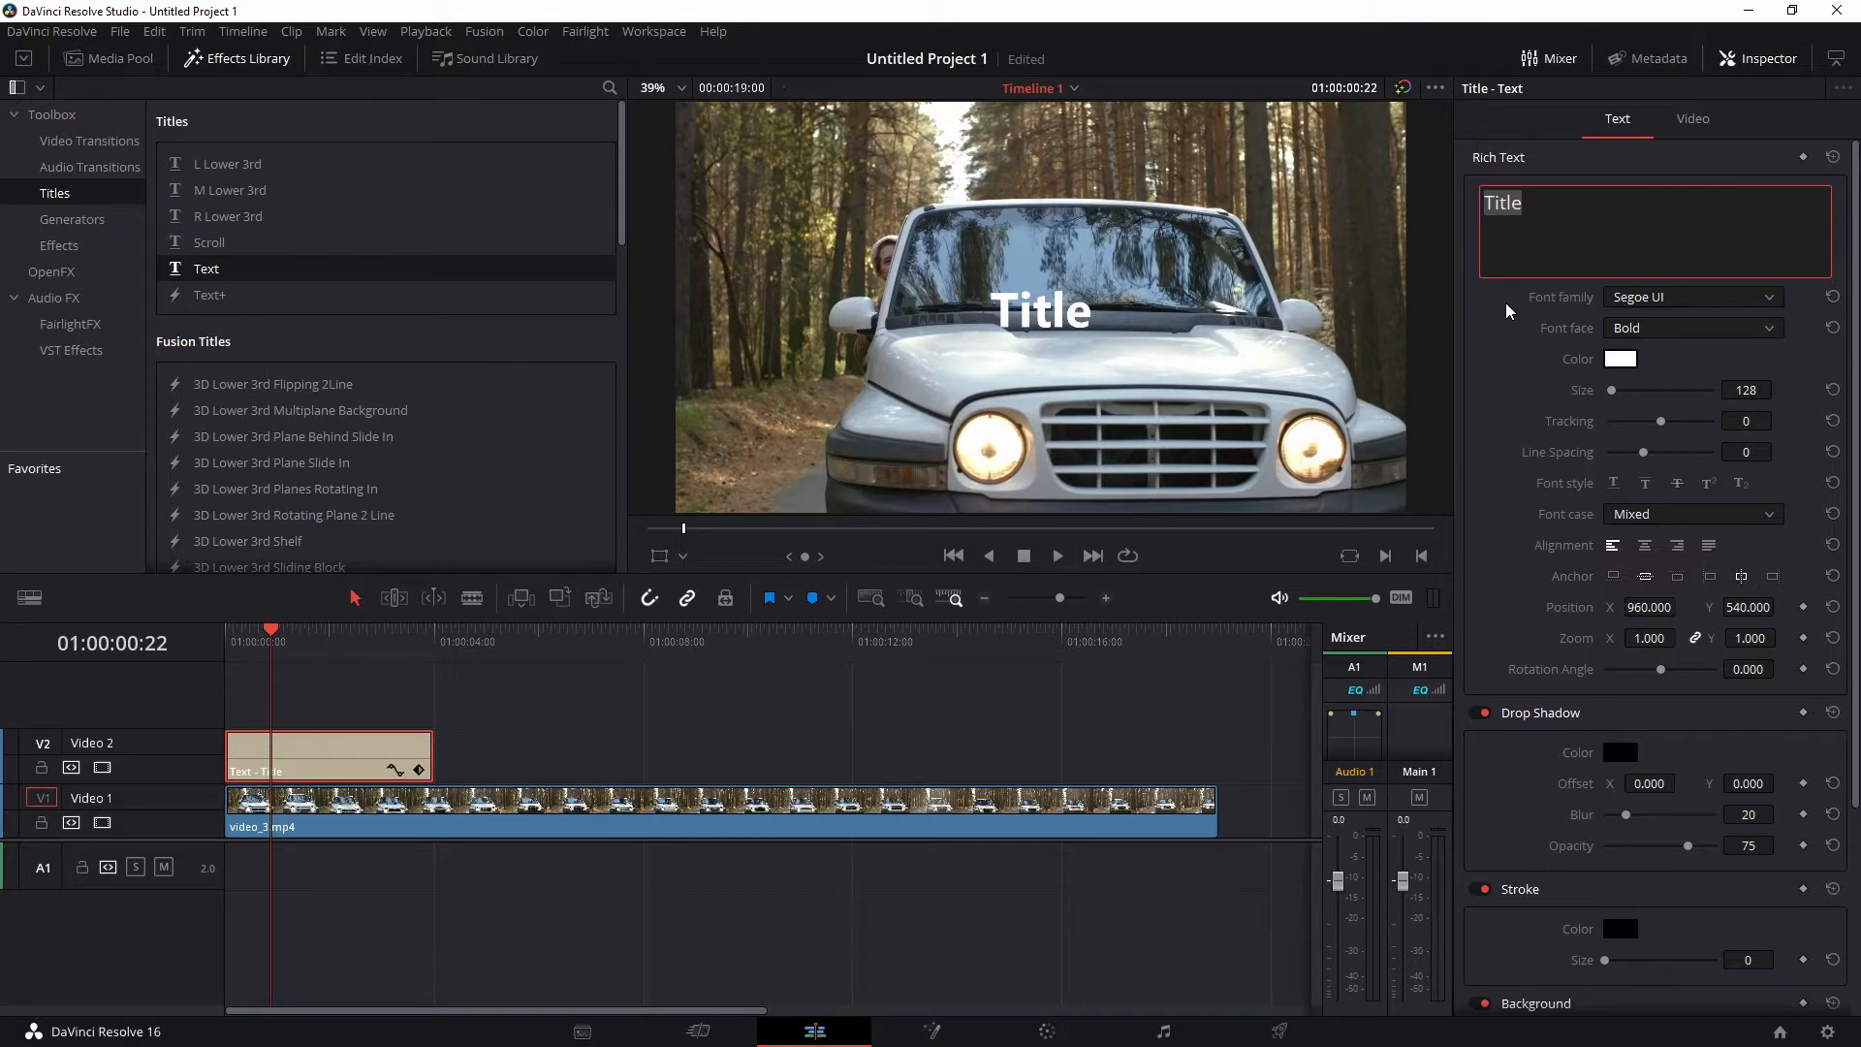
Change the title text's color to a light beige
left_click(1630, 366)
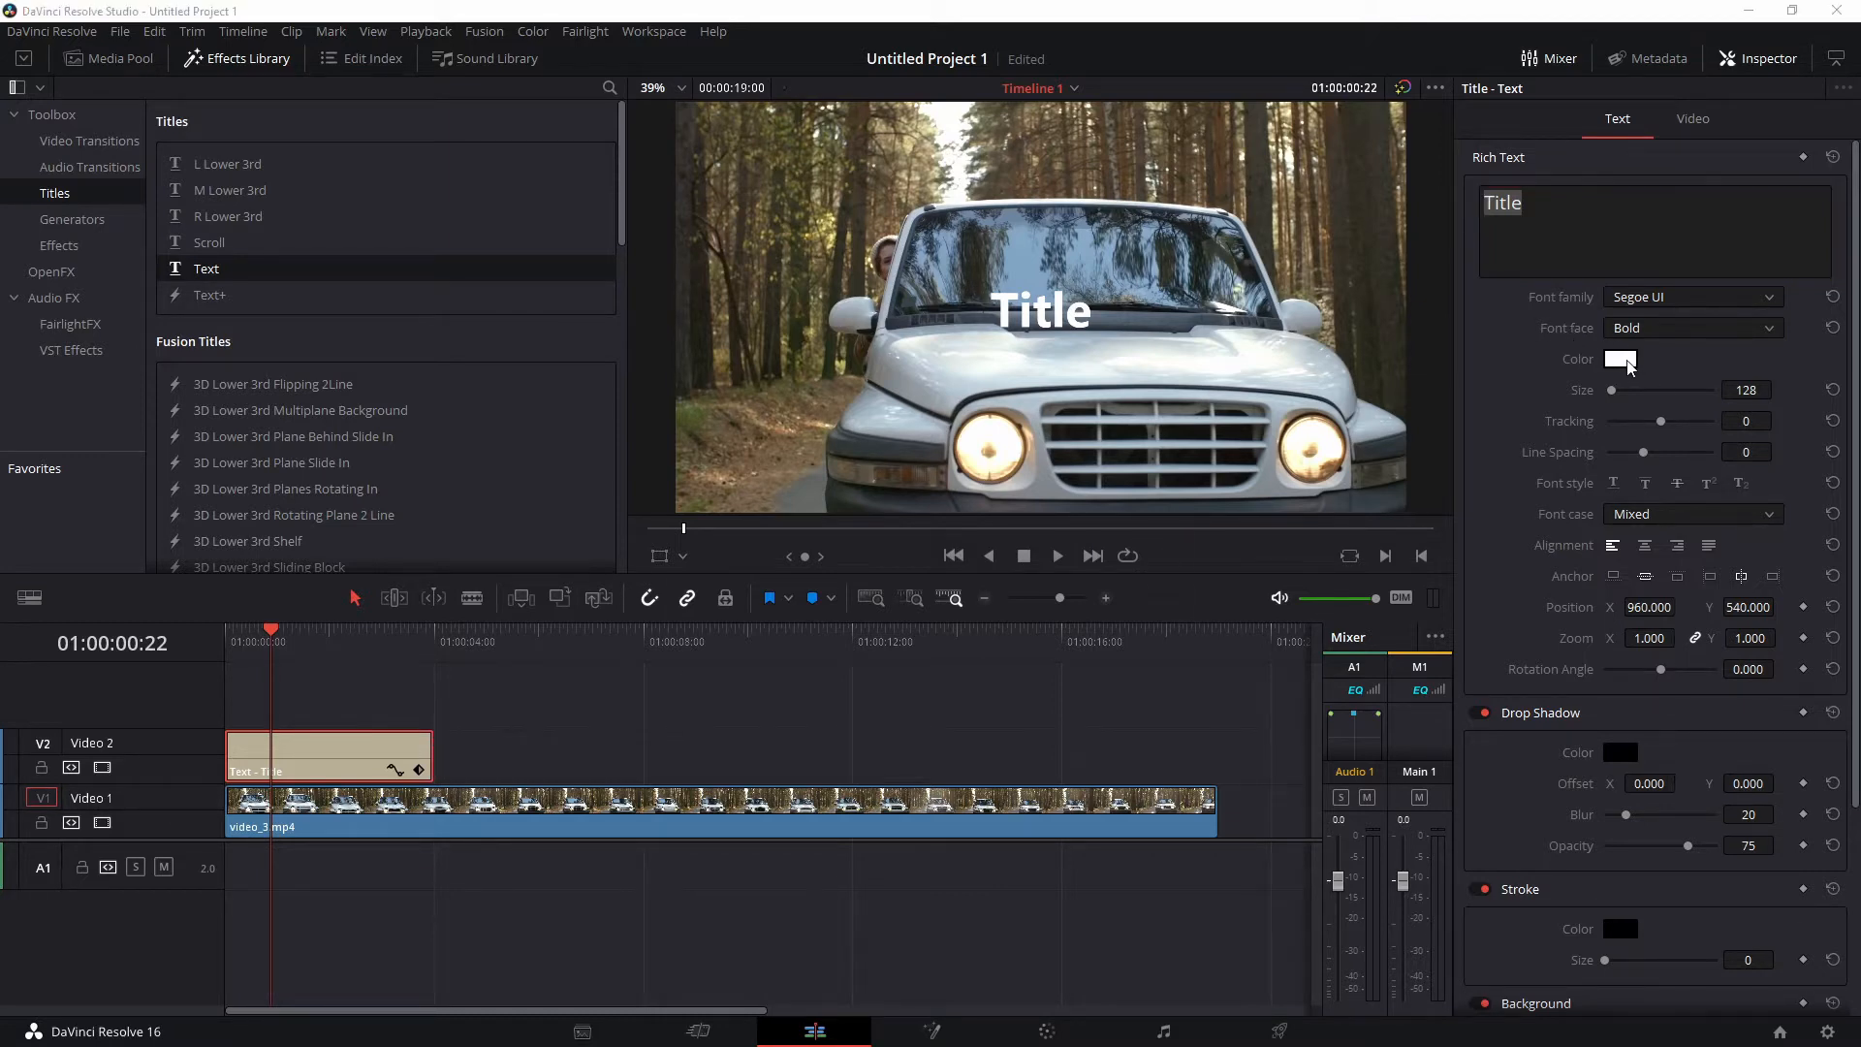
left_click_drag(1148, 387, 1154, 569)
left_click_drag(1076, 303, 1189, 468)
left_click_drag(1250, 603, 1246, 457)
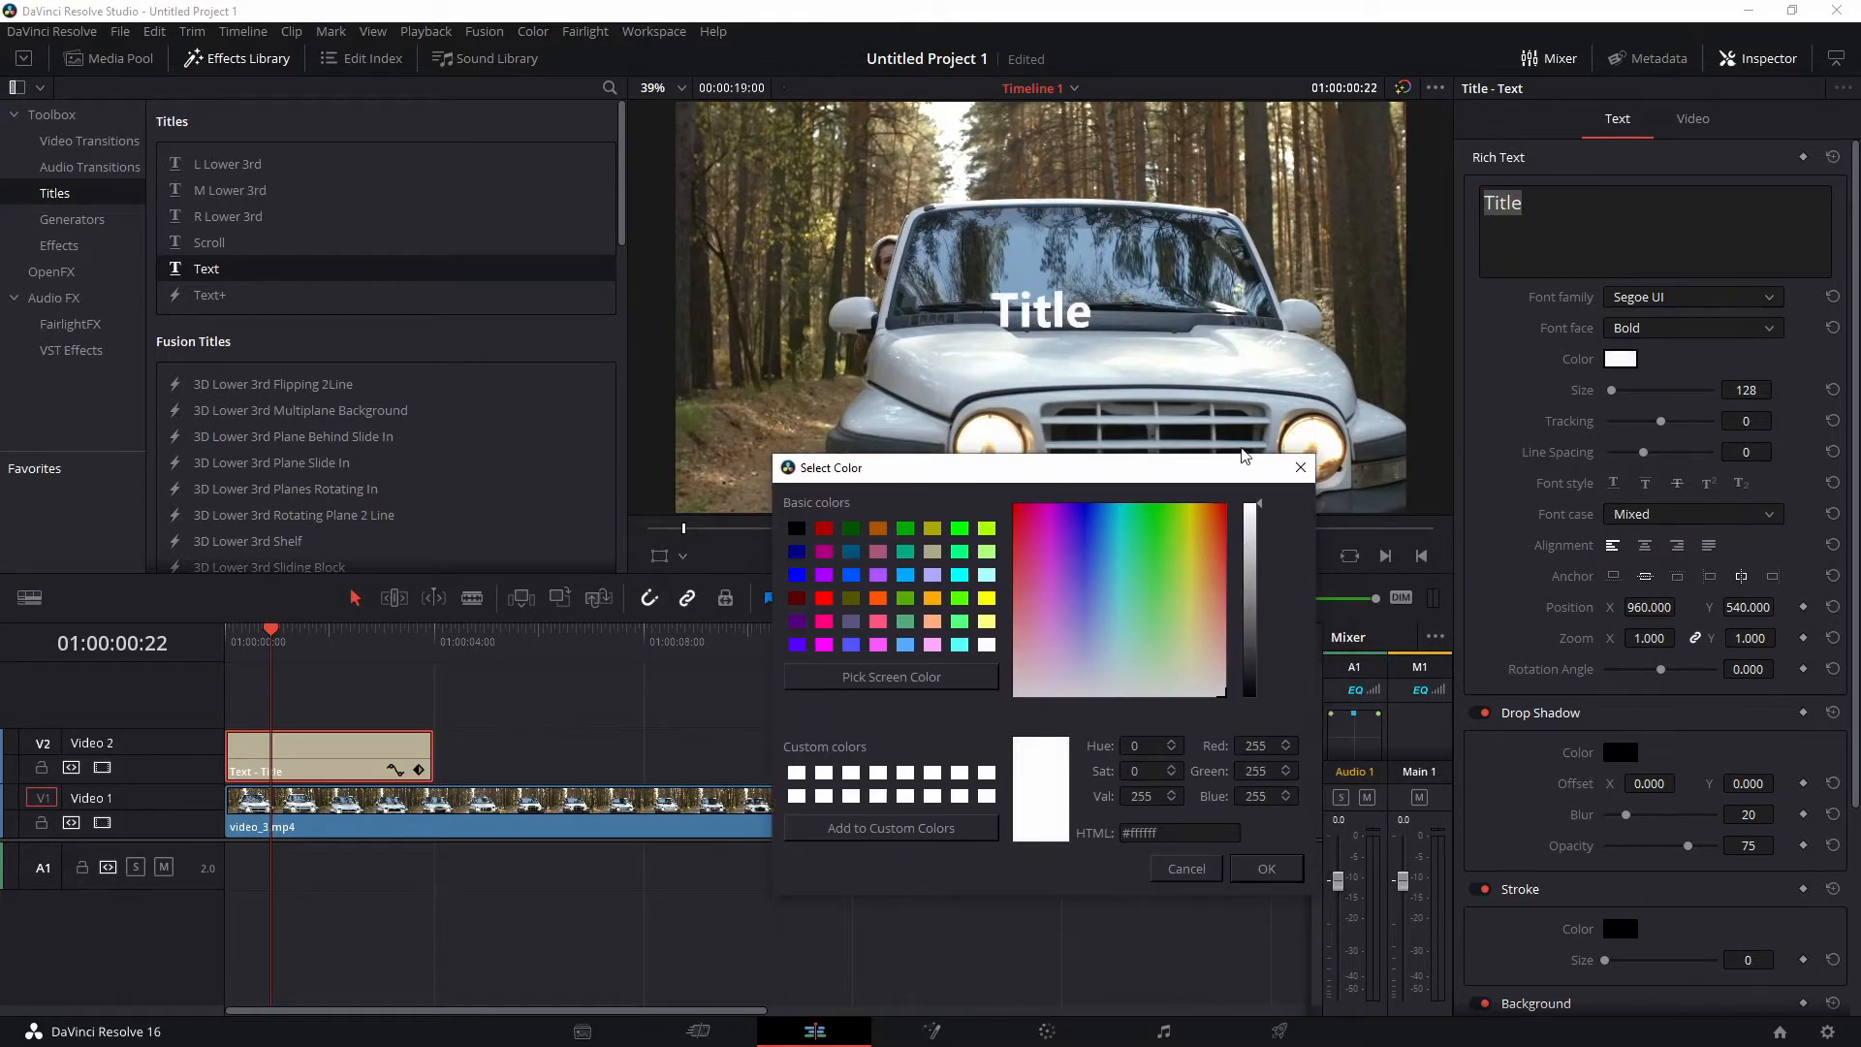
left_click(1196, 600)
left_click_drag(1196, 599, 1199, 635)
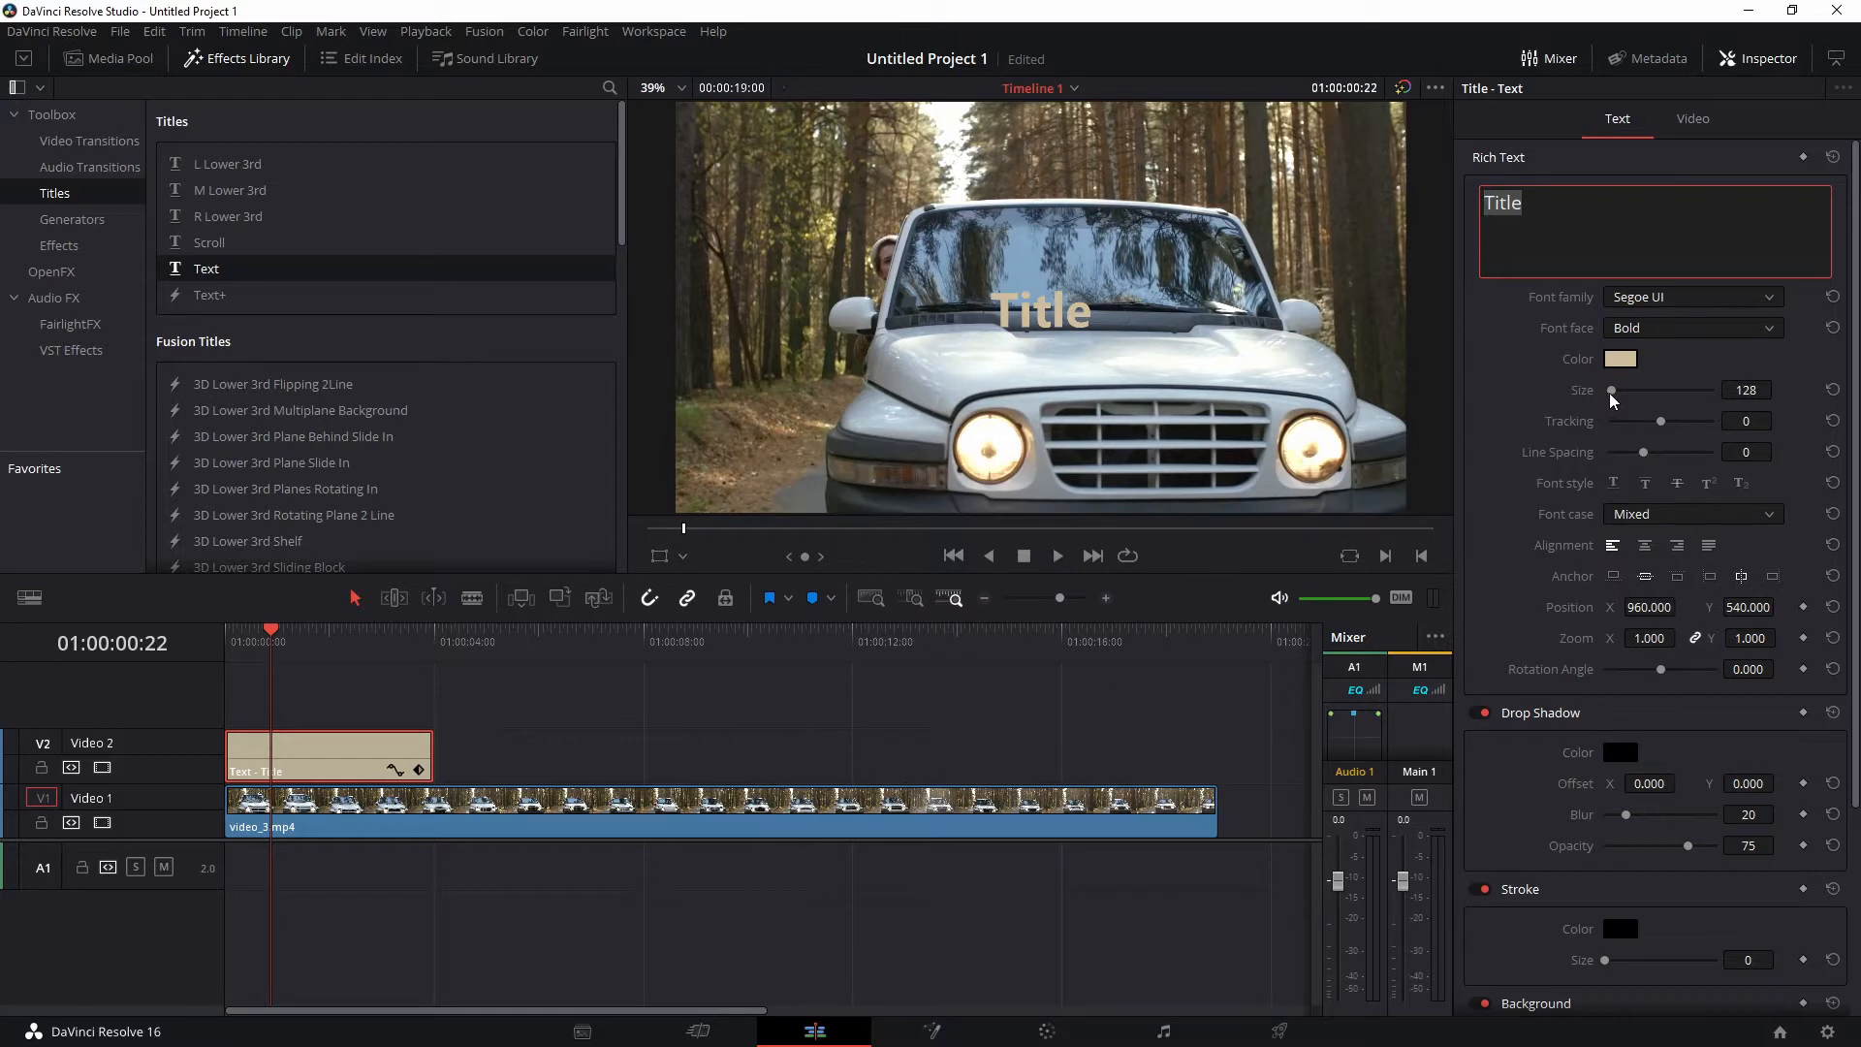
Enlarge the title text to size 557 with tracking 29 and center its alignment
left_click_drag(1757, 385, 1678, 422)
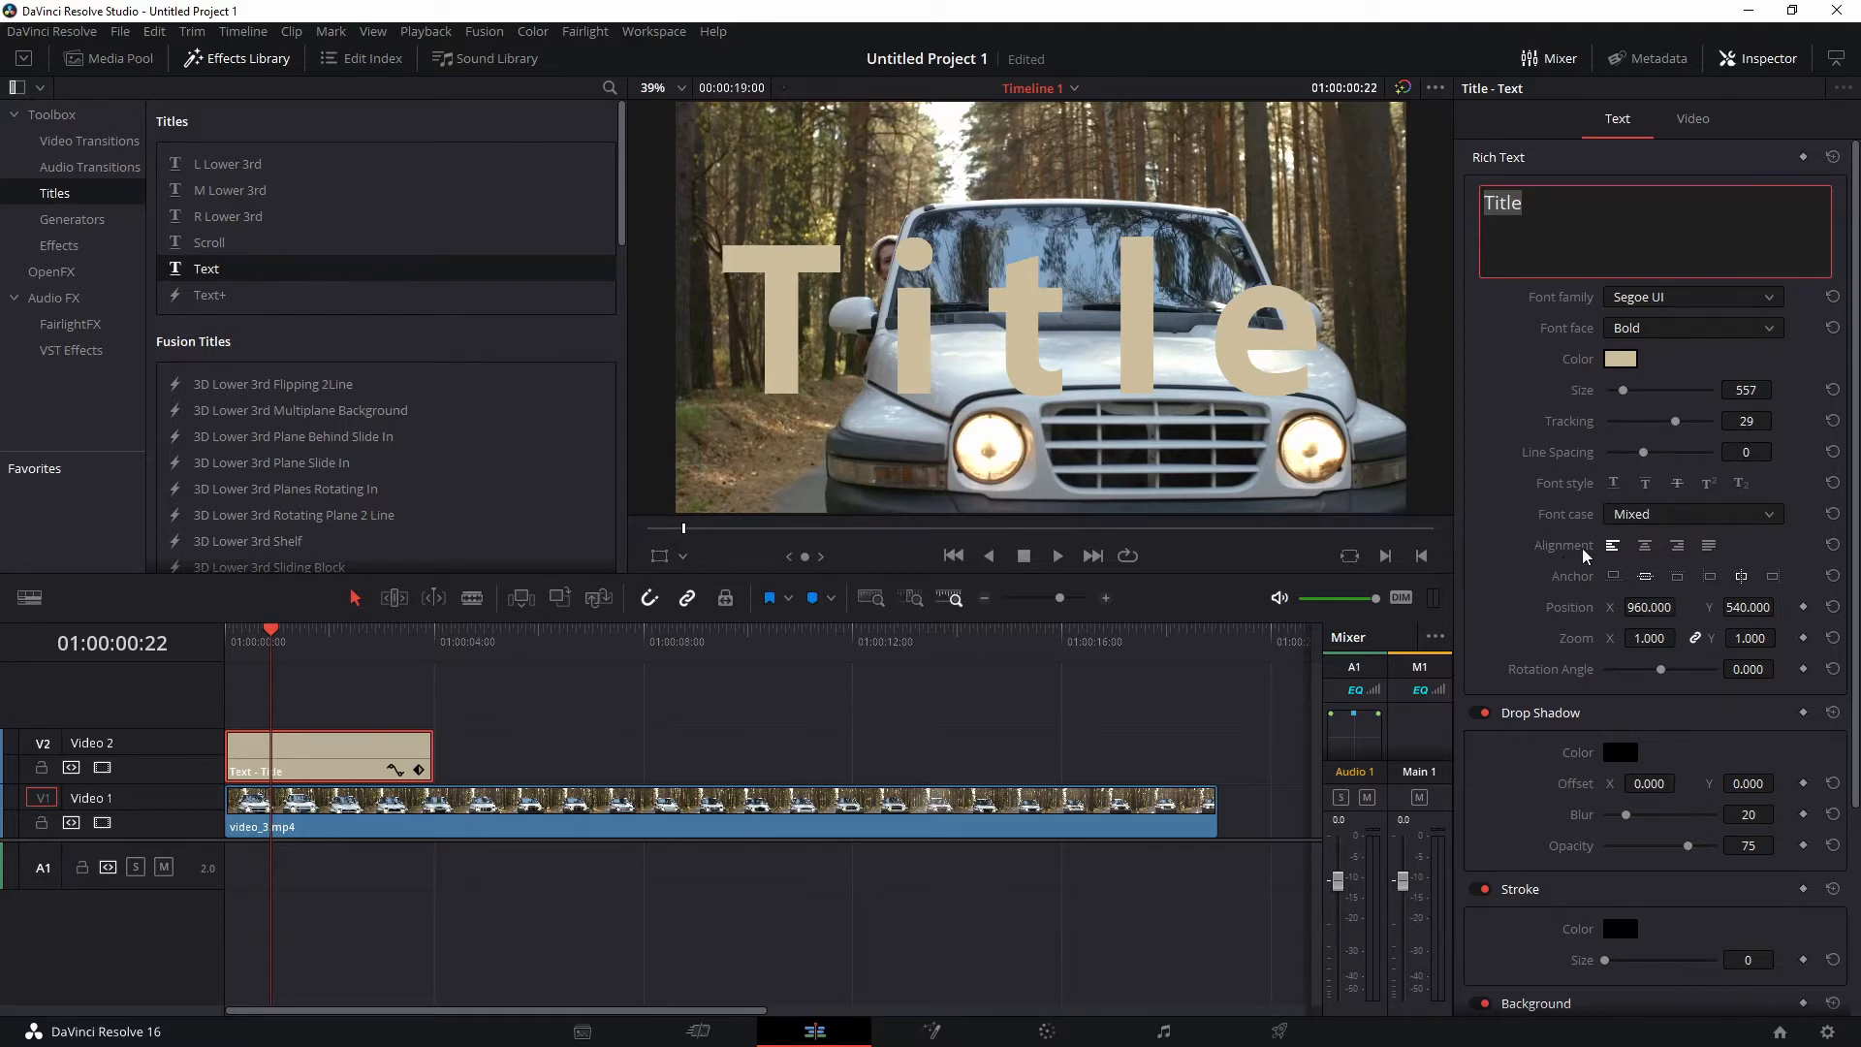
left_click(1632, 515)
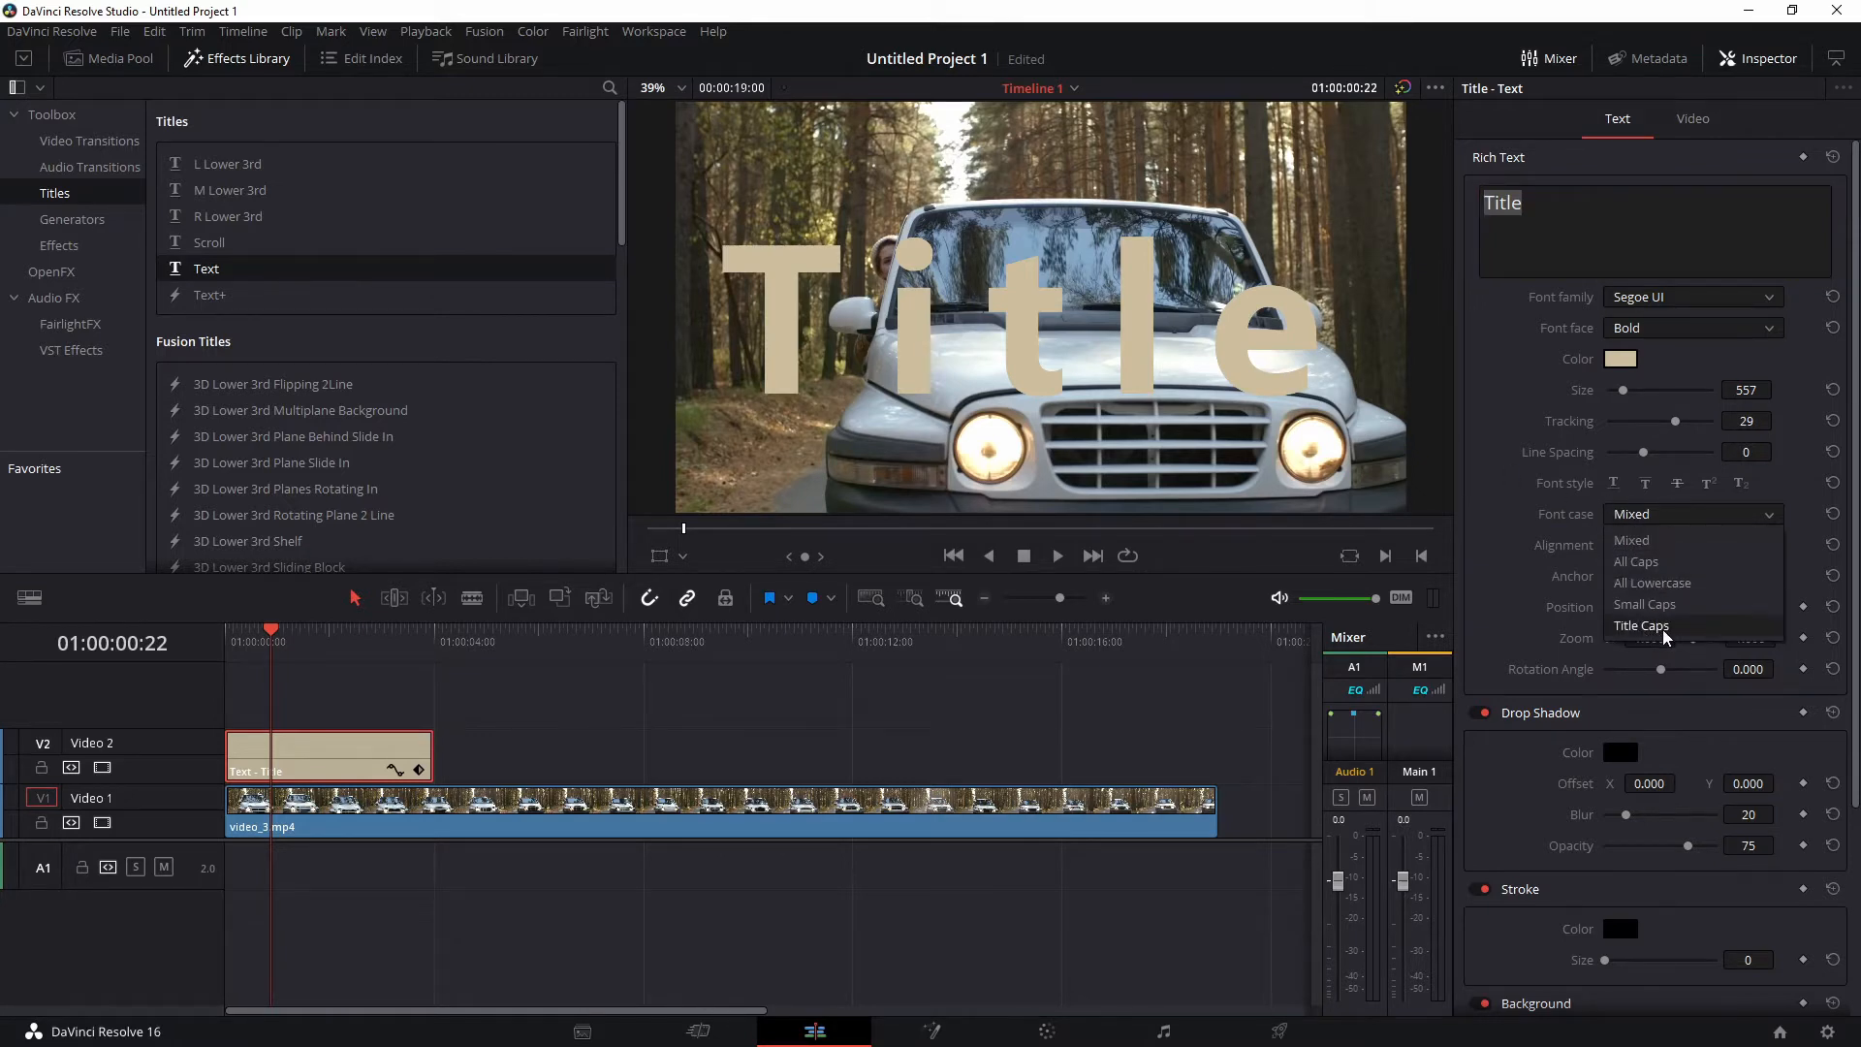
left_click(1574, 556)
left_click(1645, 549)
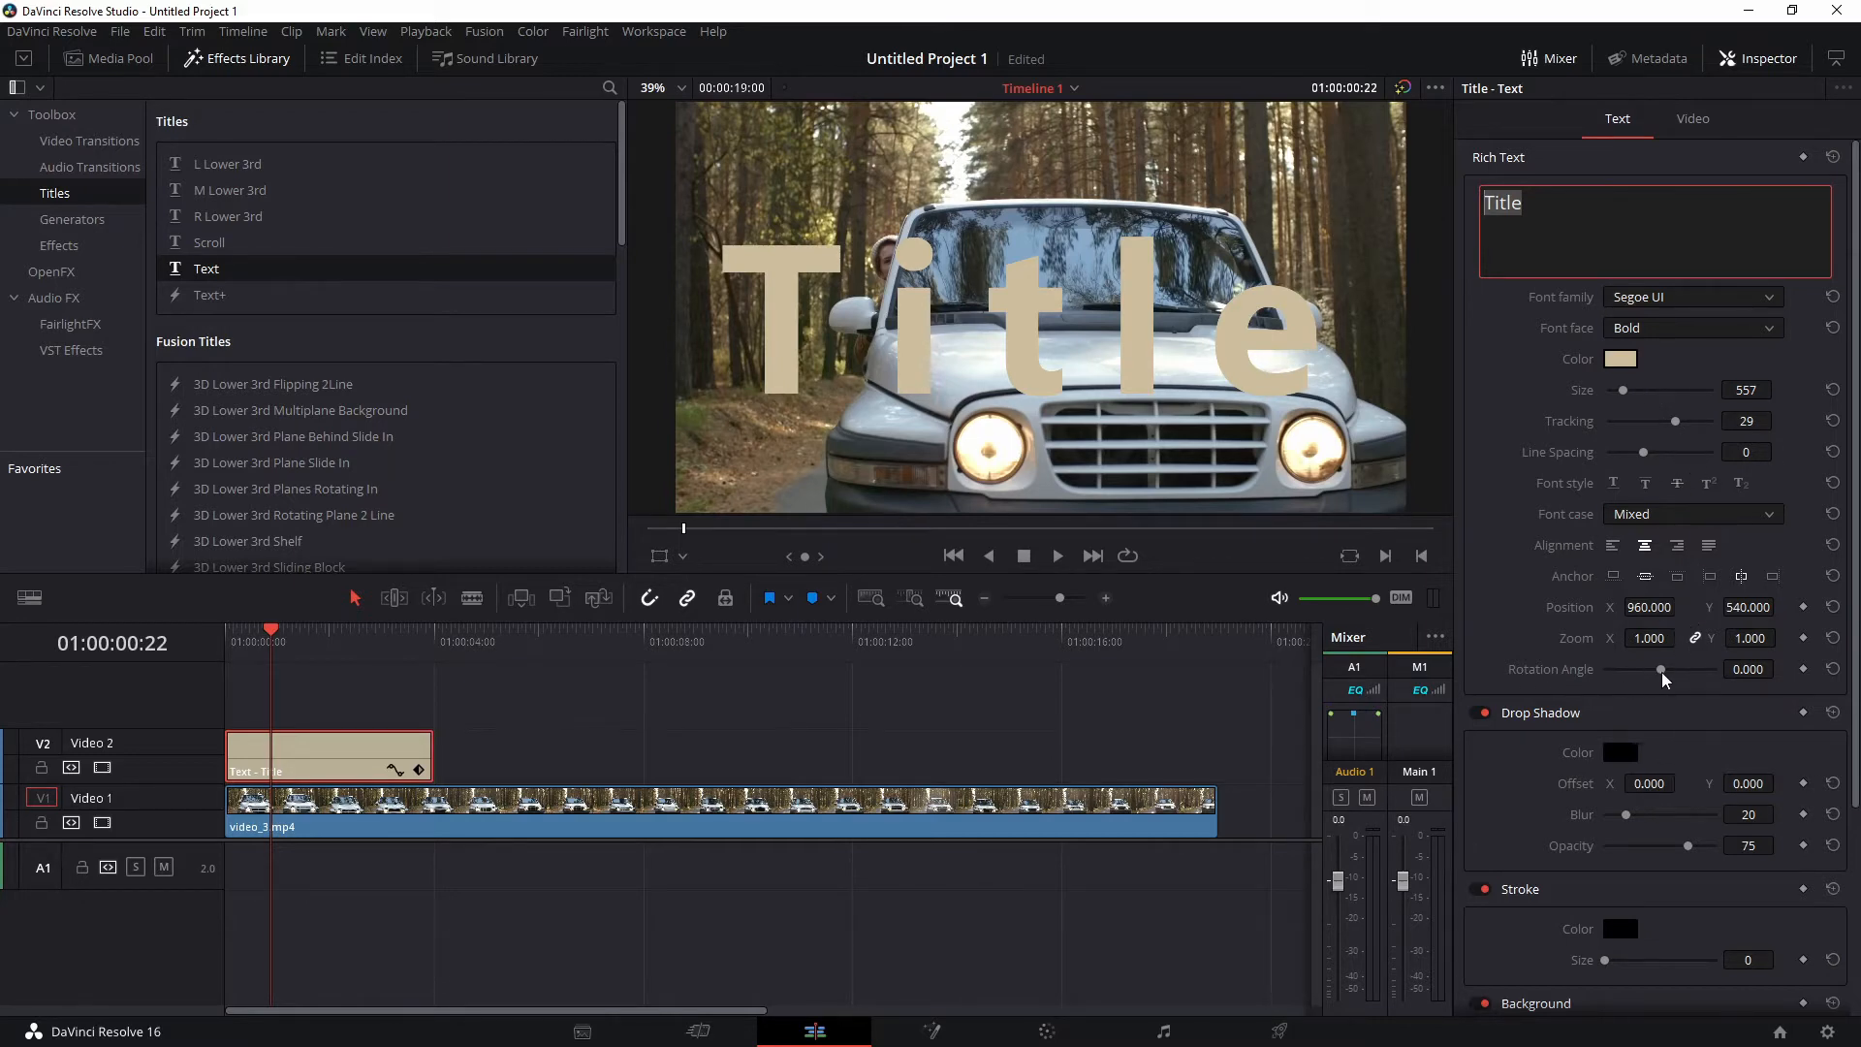
Try rotating the title text by 15.65 and 34.43 degrees, resetting the rotation angle each time
left_click_drag(1660, 680, 1665, 683)
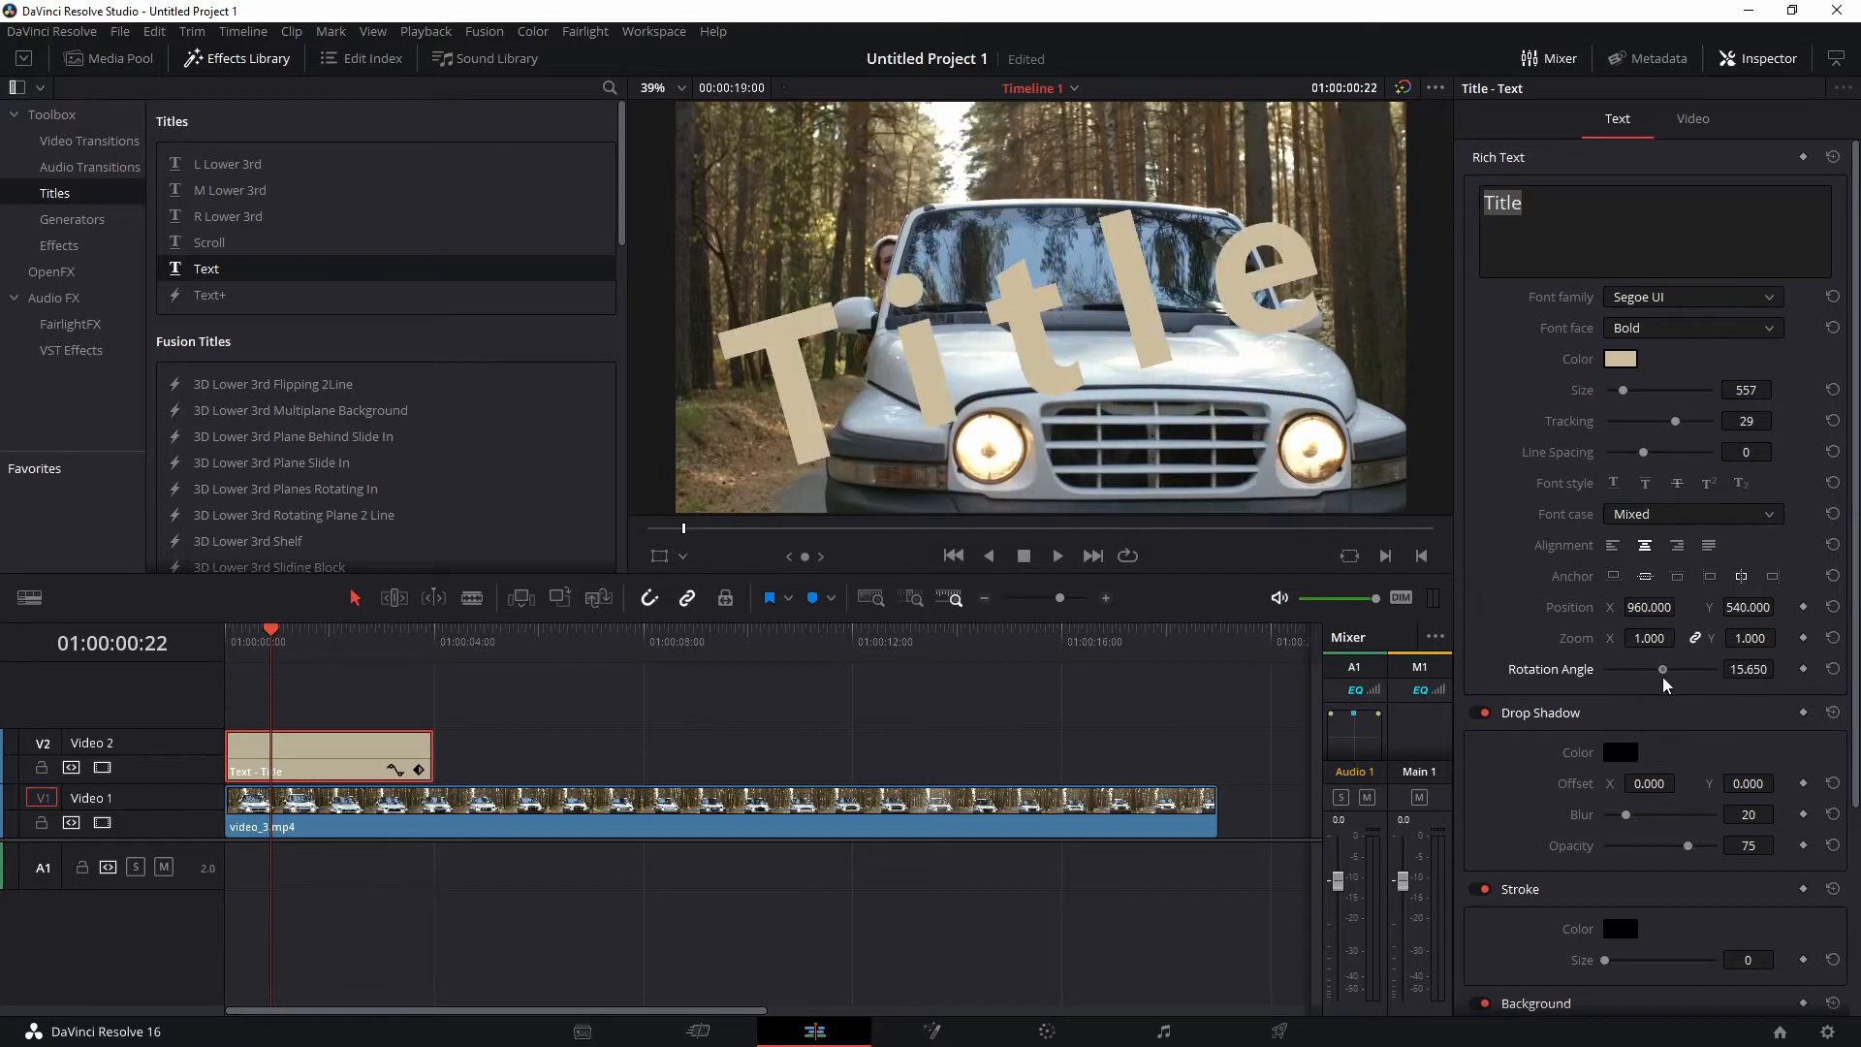
left_click(1833, 669)
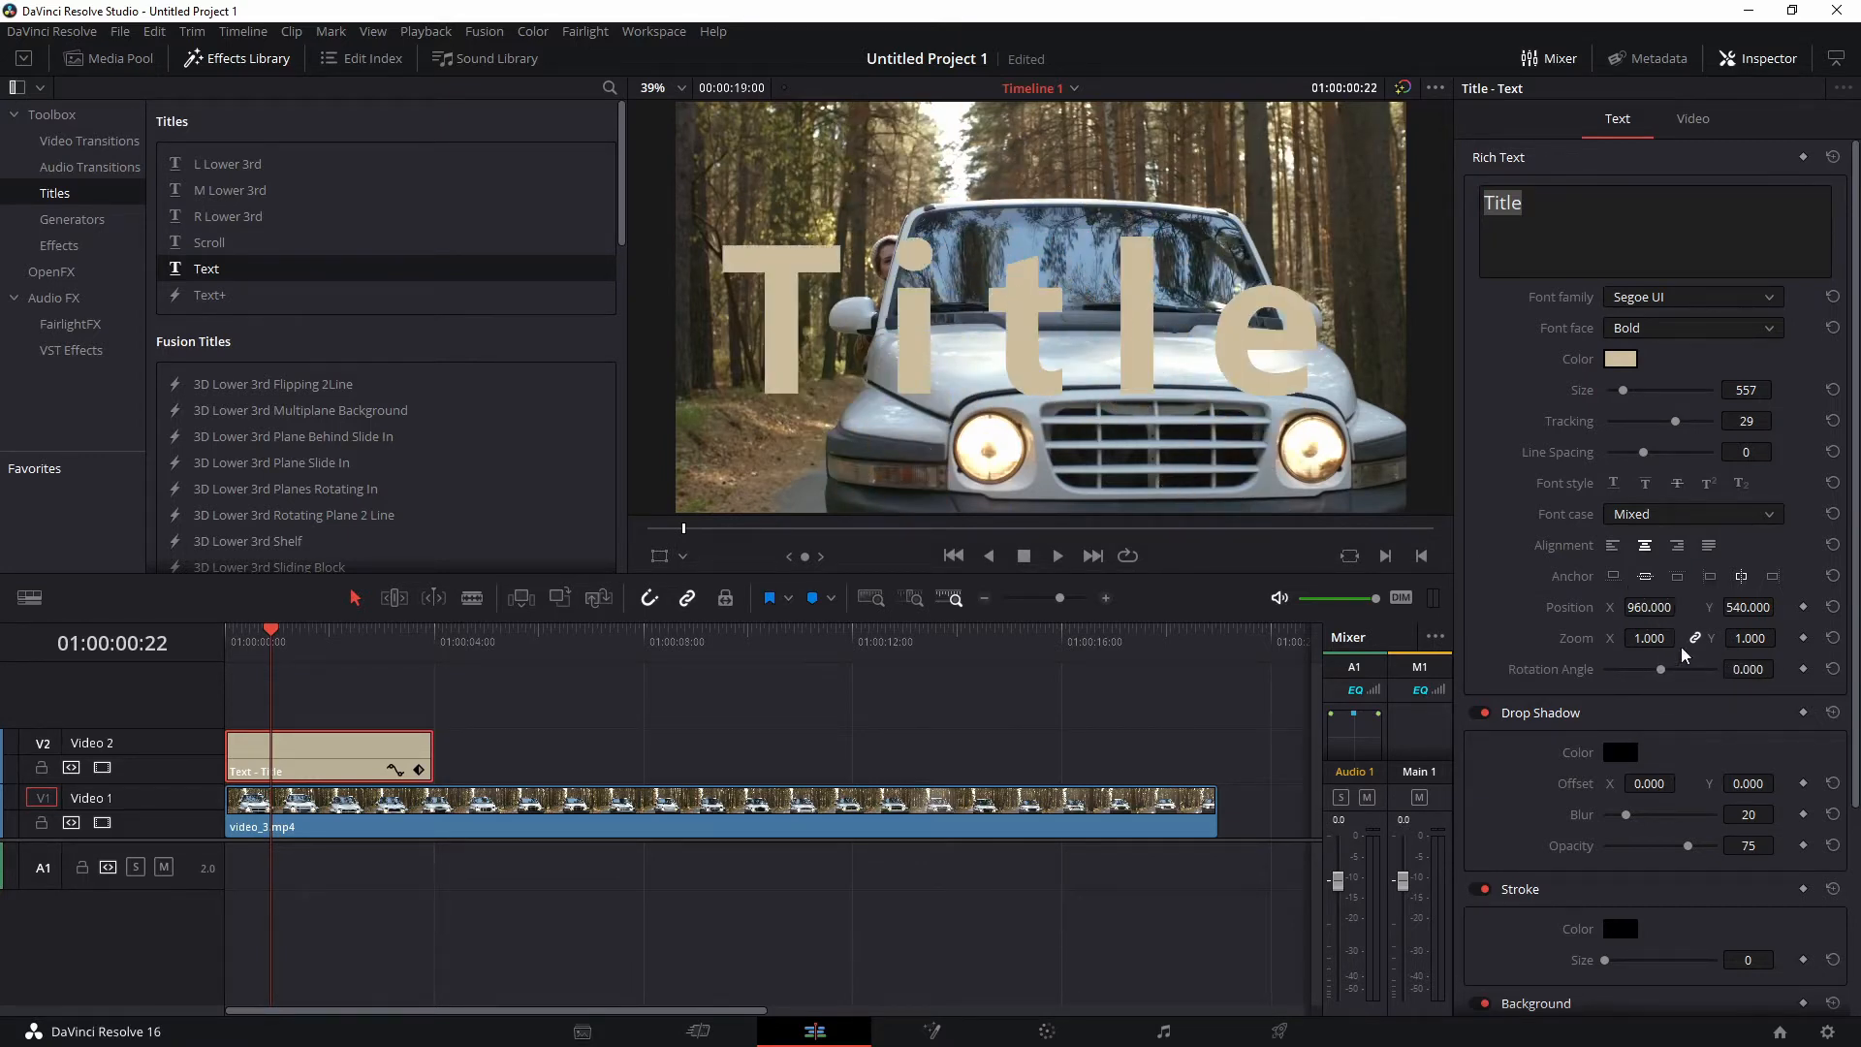
mouse_move(1666, 676)
left_mouse_down()
mouse_move(1637, 668)
mouse_move(1667, 669)
left_mouse_up()
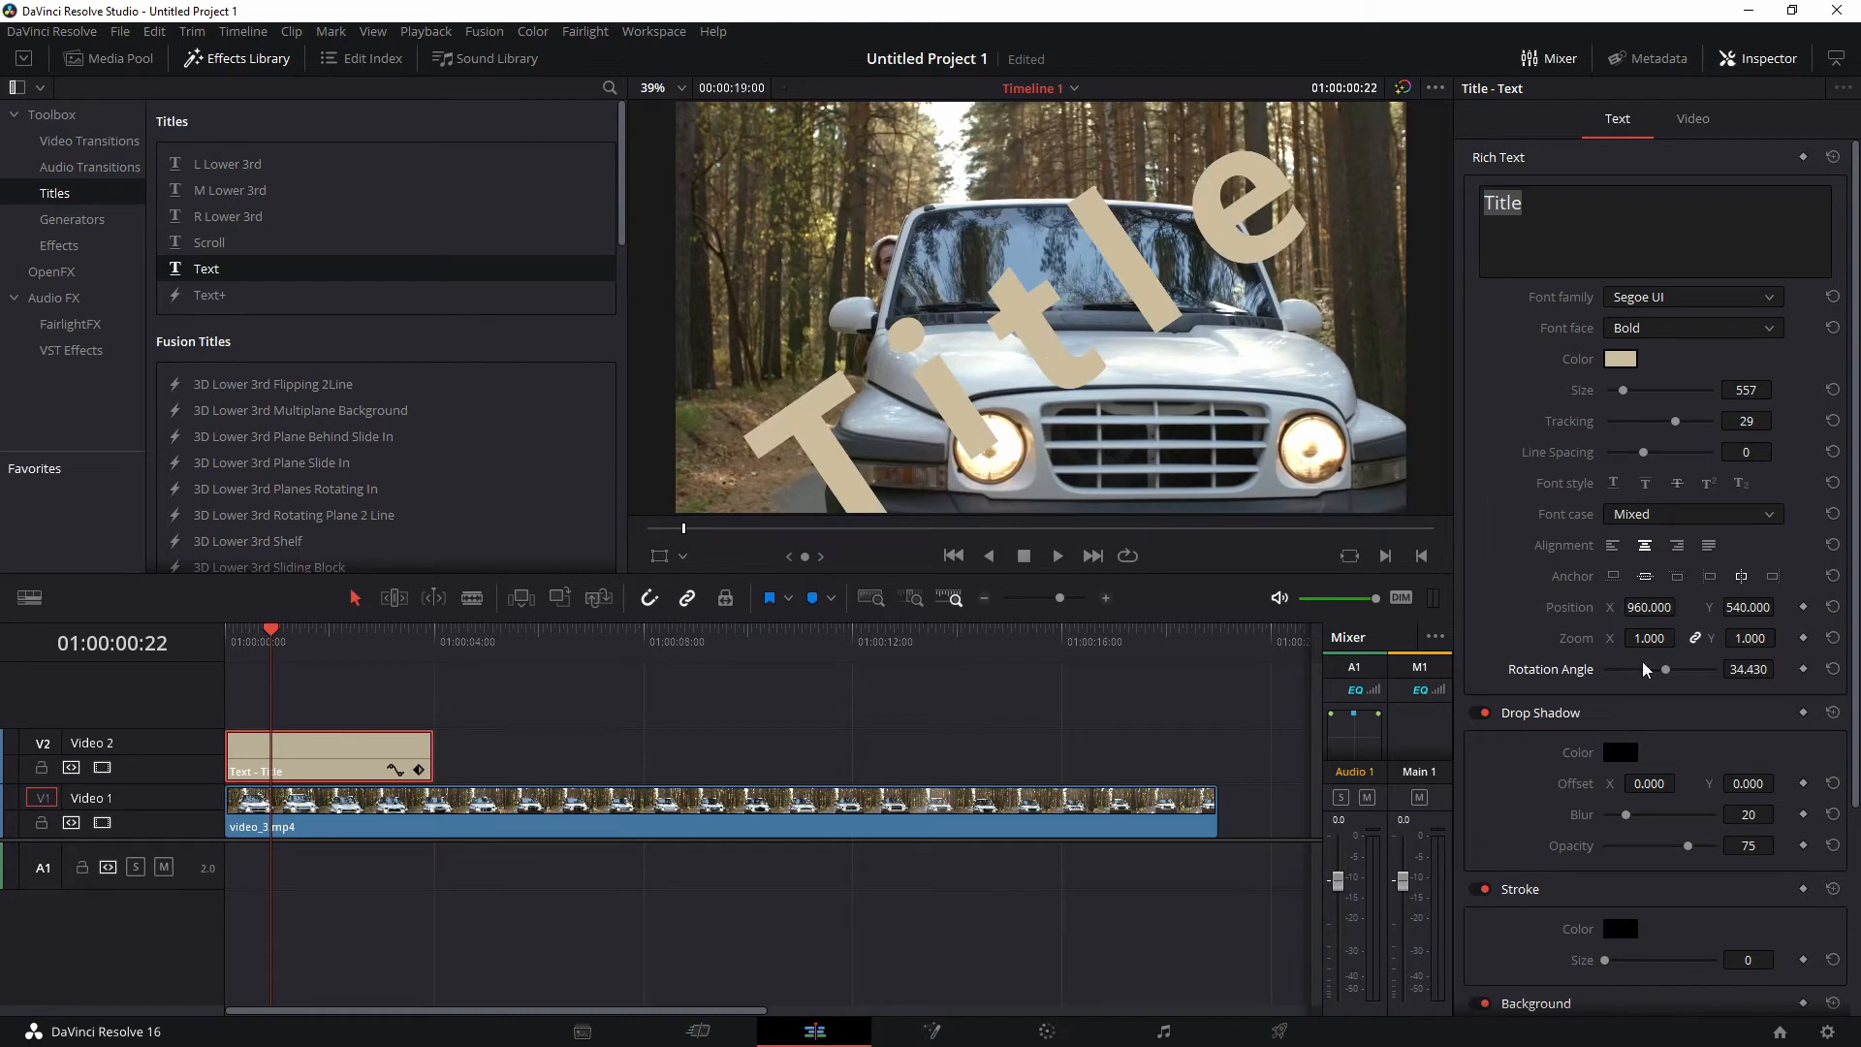
left_click(1833, 670)
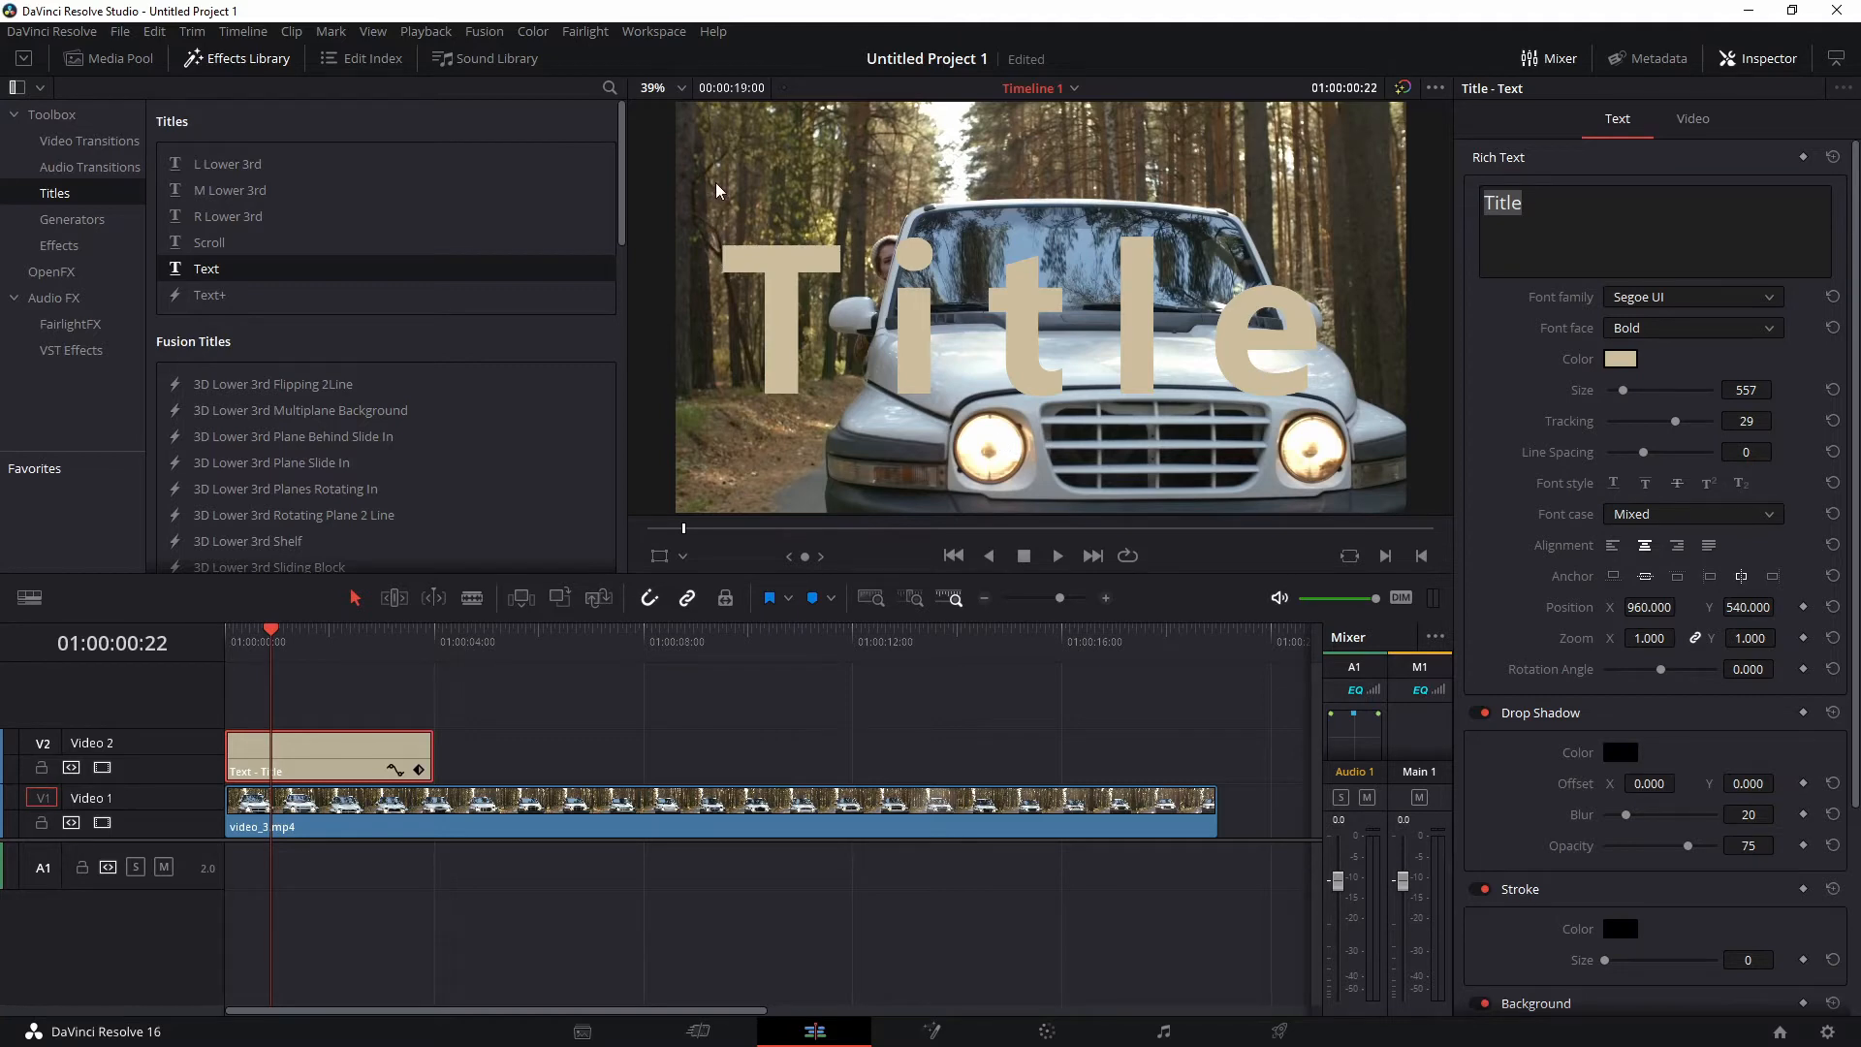
Try anchoring the title text at its left edge with an X position of 316
left_click(1710, 577)
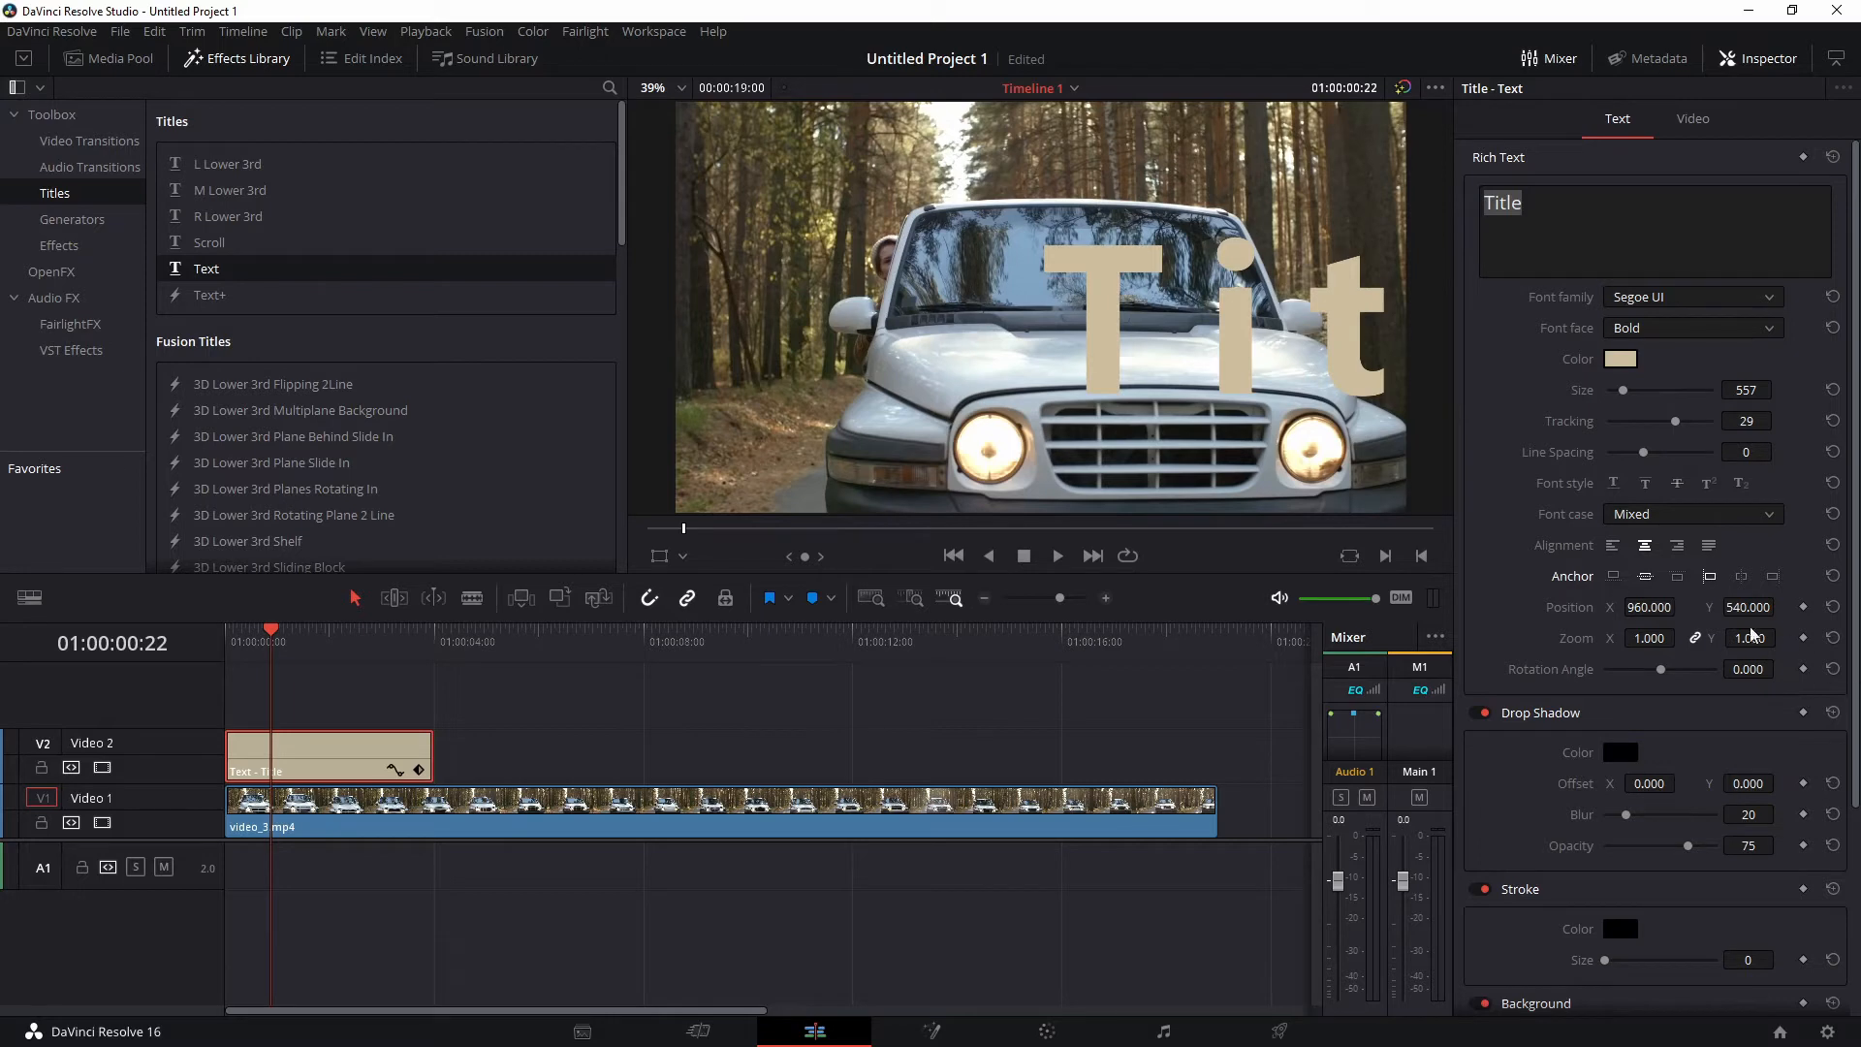
left_click_drag(1649, 607, 1478, 606)
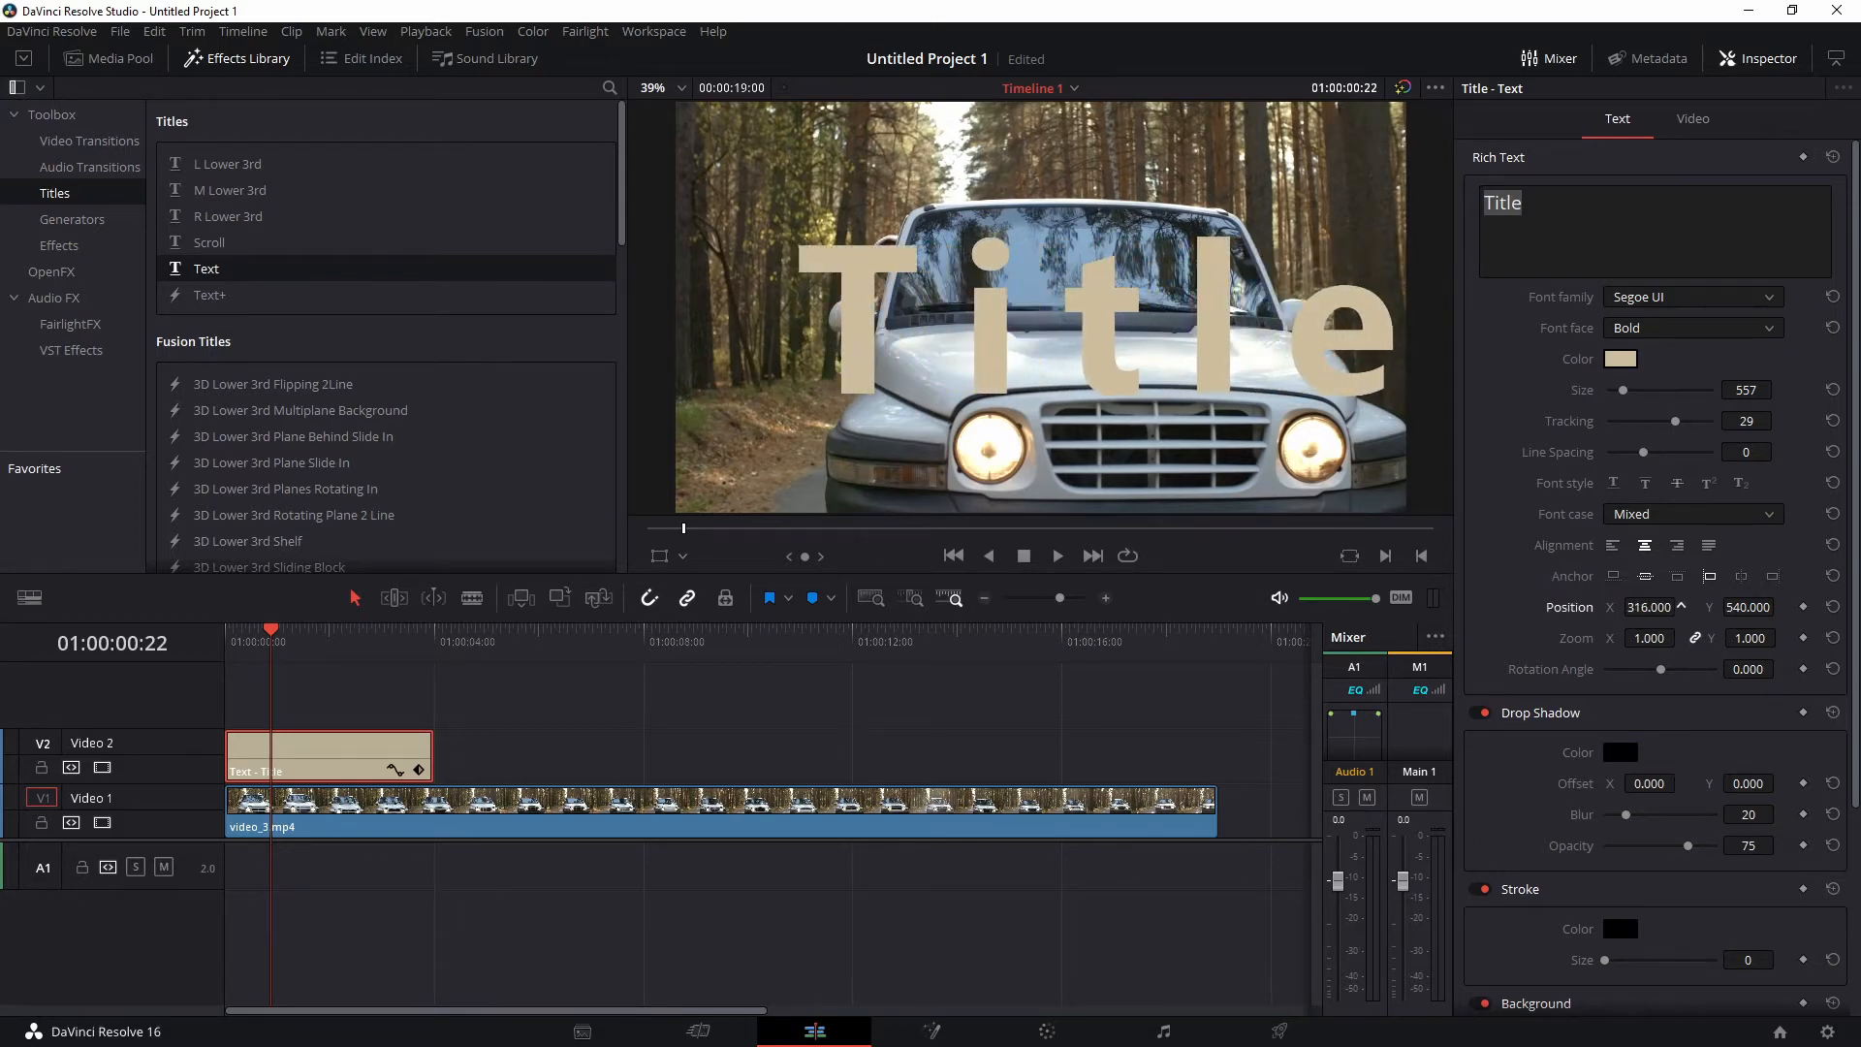
left_click_drag(1744, 668, 1793, 668)
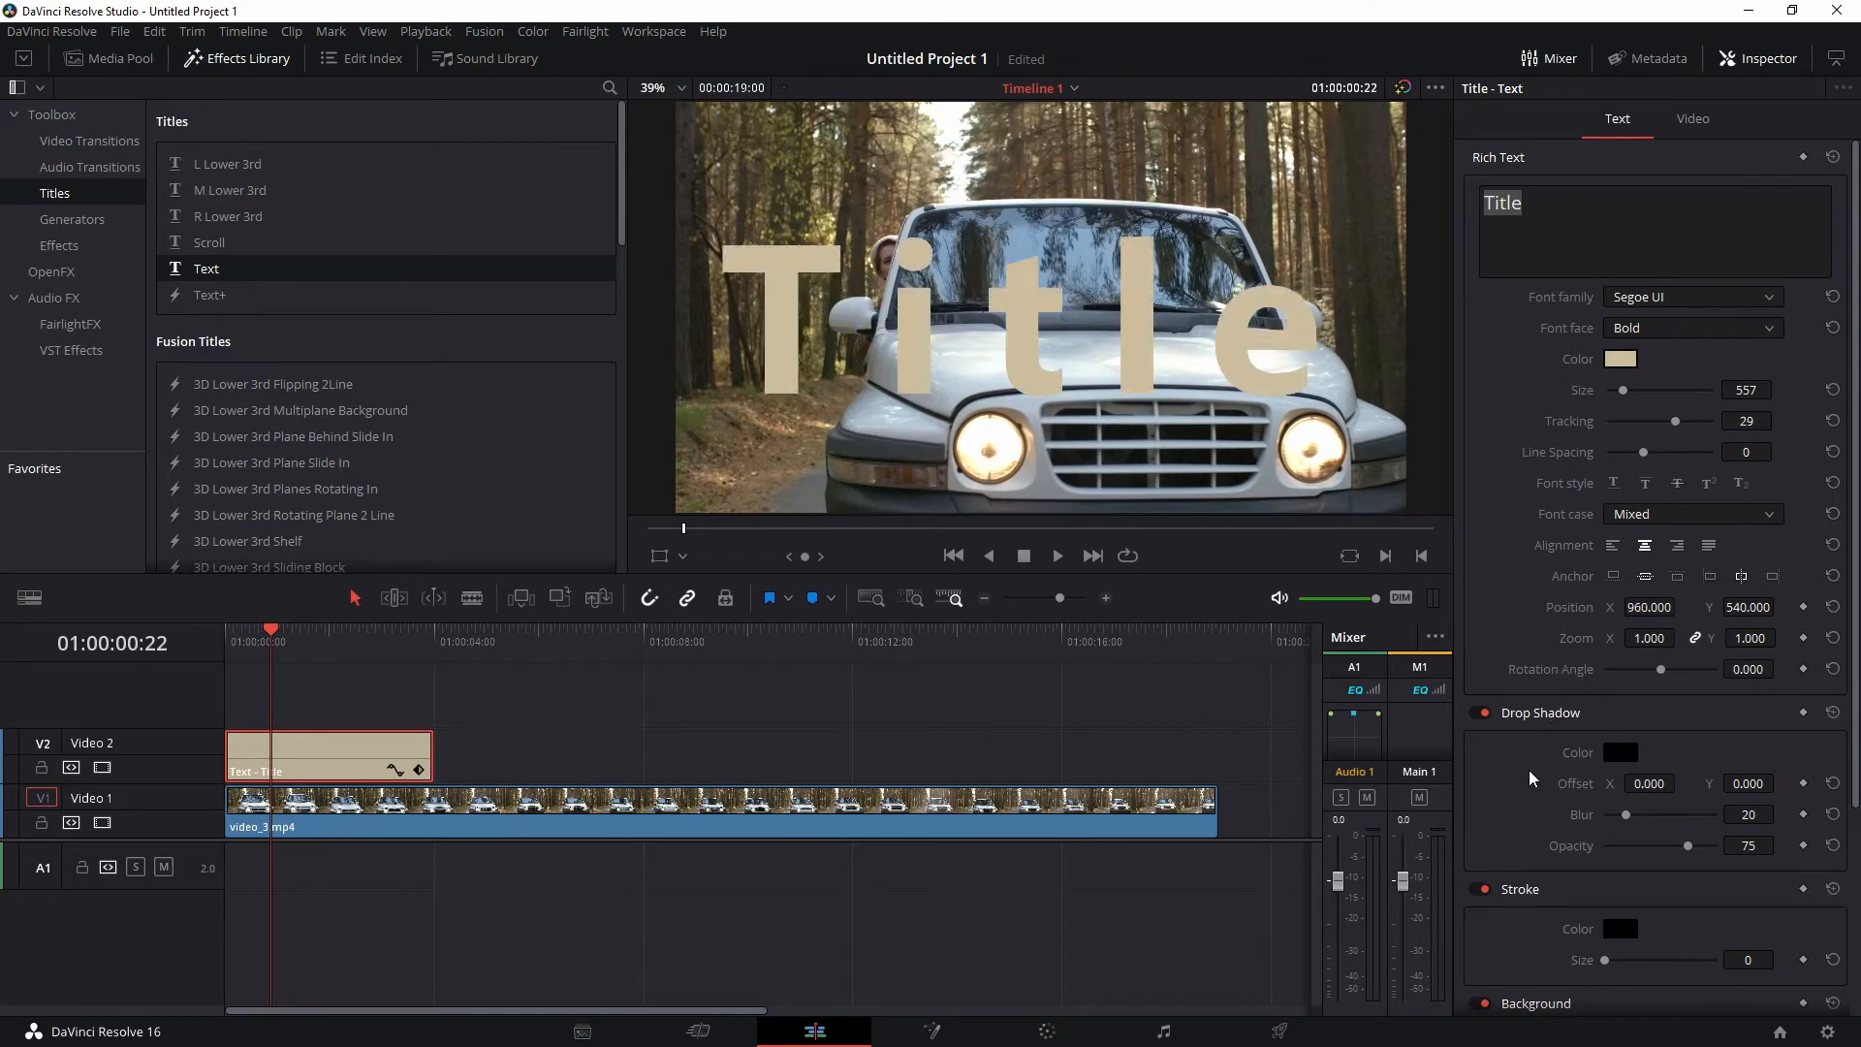
Give the title a drop shadow with offset 13, -13, blur 100 and opacity 52, plus a black stroke of size 11
scroll(1529, 779, "down", 1)
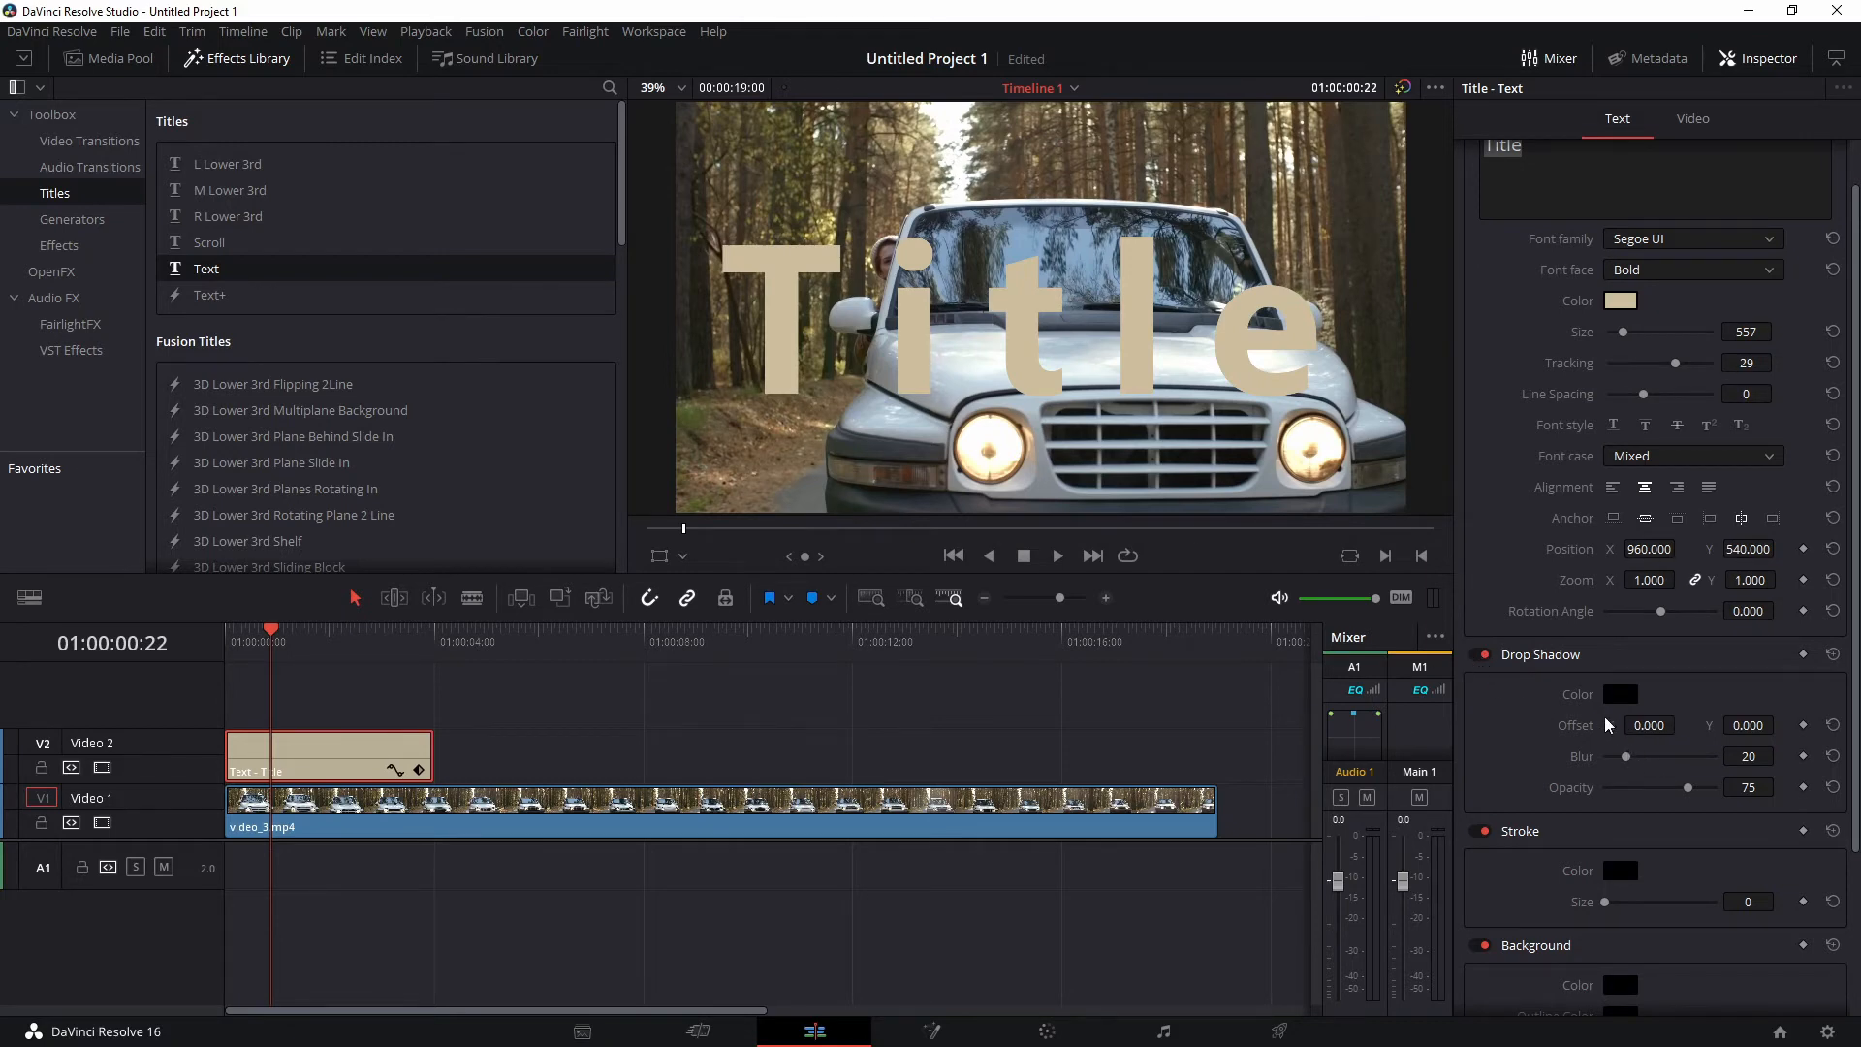
left_click_drag(1648, 725, 1762, 757)
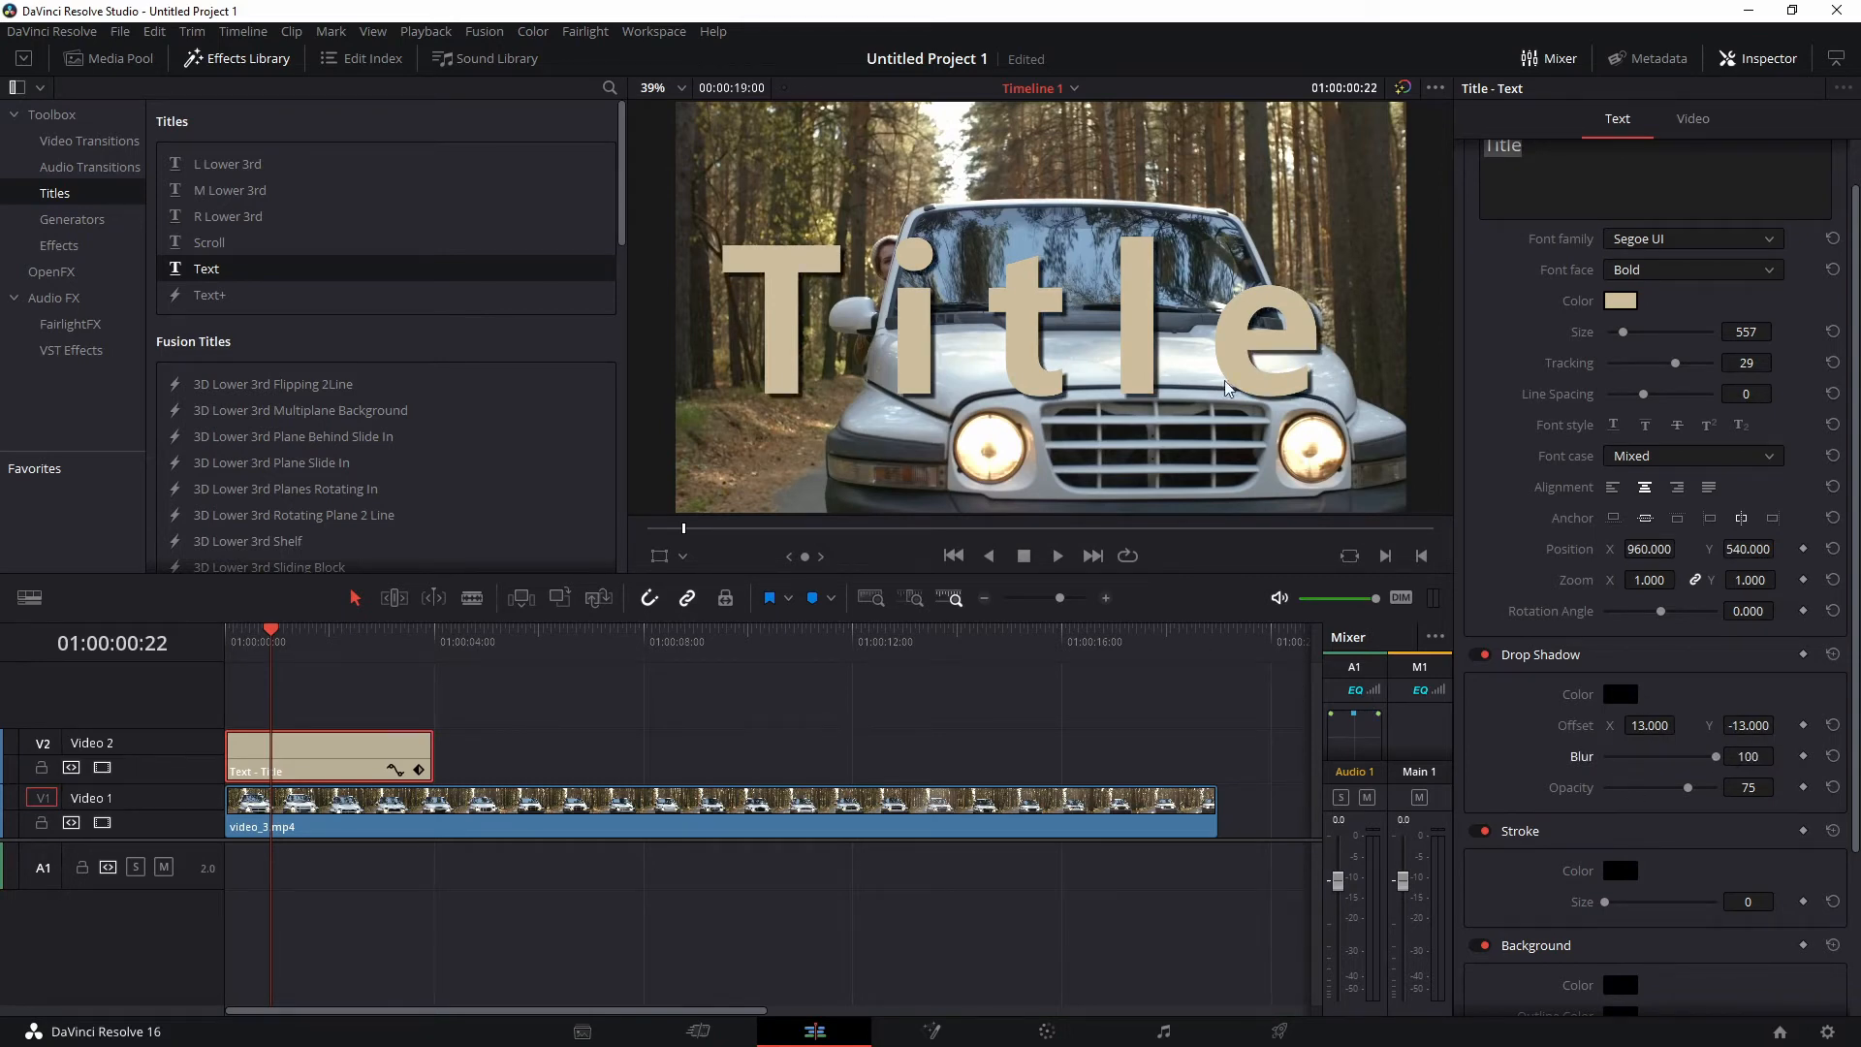
mouse_move(1715, 757)
left_mouse_down()
mouse_move(1544, 758)
mouse_move(1722, 761)
left_mouse_up()
left_click_drag(1687, 788, 1699, 788)
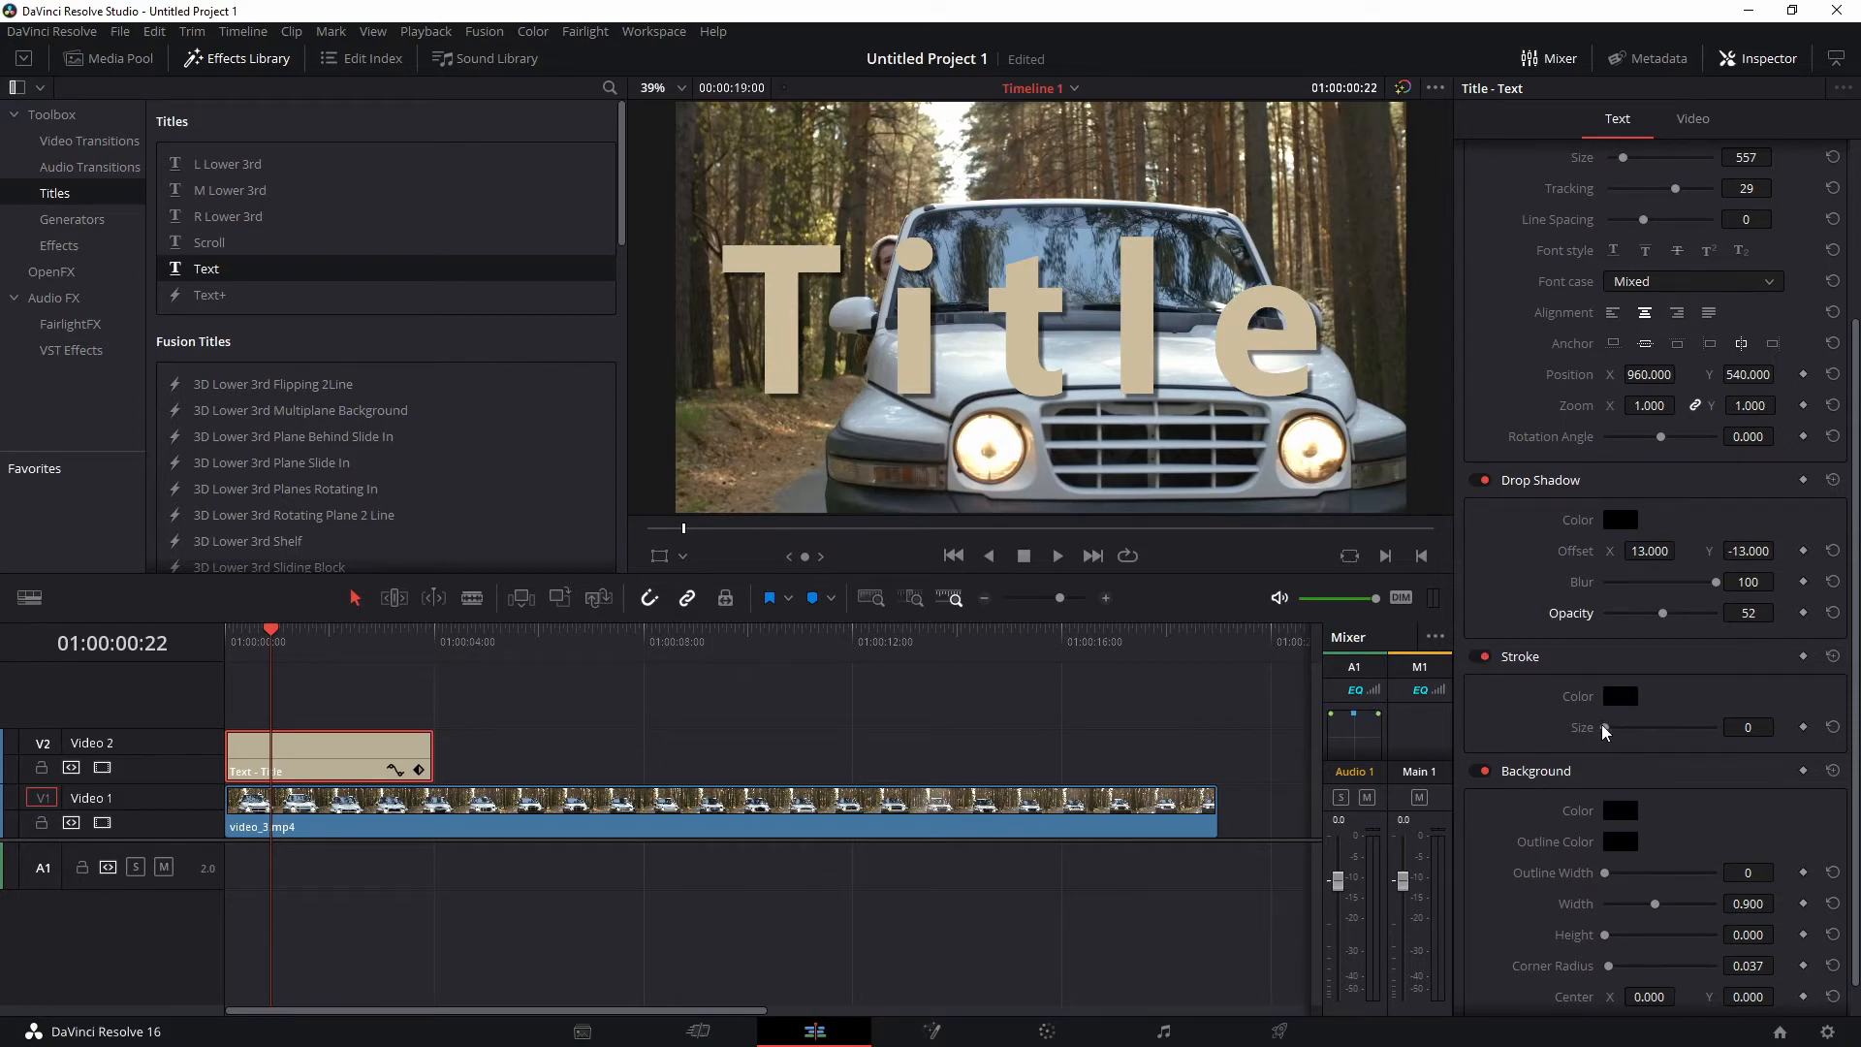
left_click_drag(1604, 728, 1681, 729)
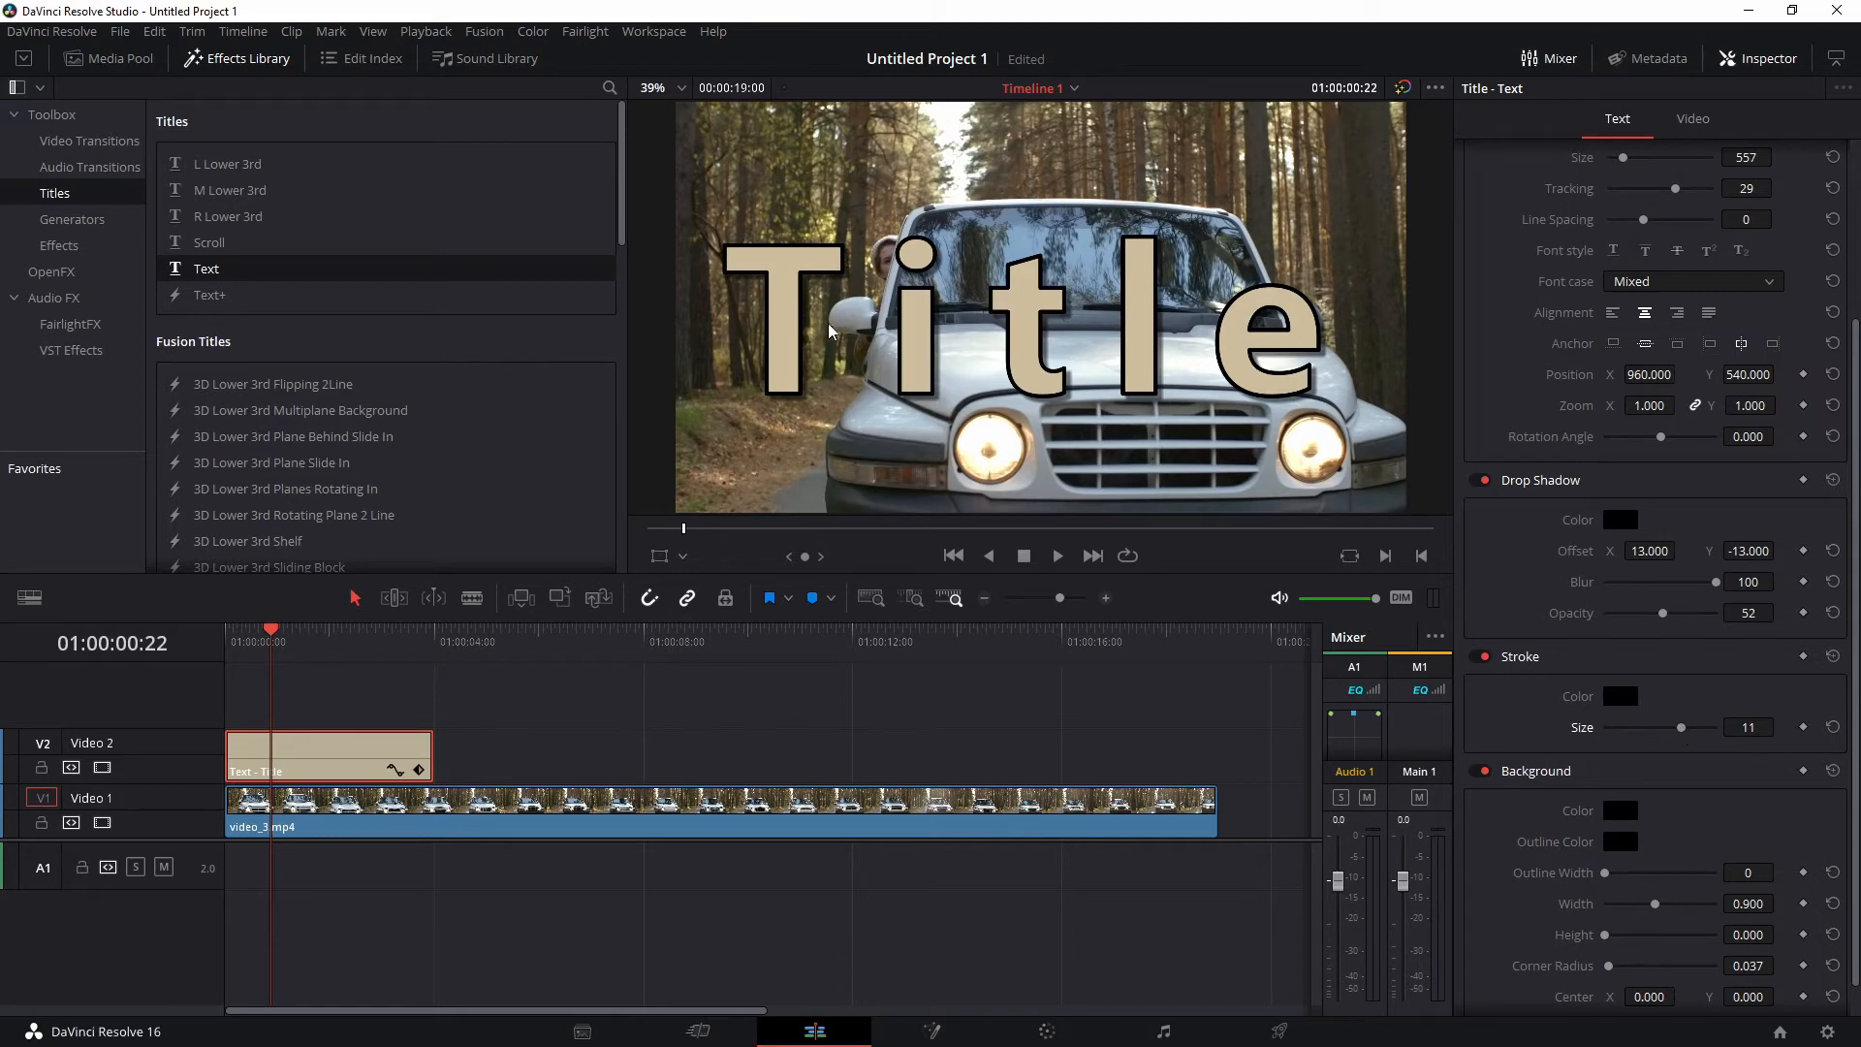
Add a background box behind the title with height 0.504, center Y -17, corner radius 0.061 and opacity 49
scroll(1590, 756, "down", 1)
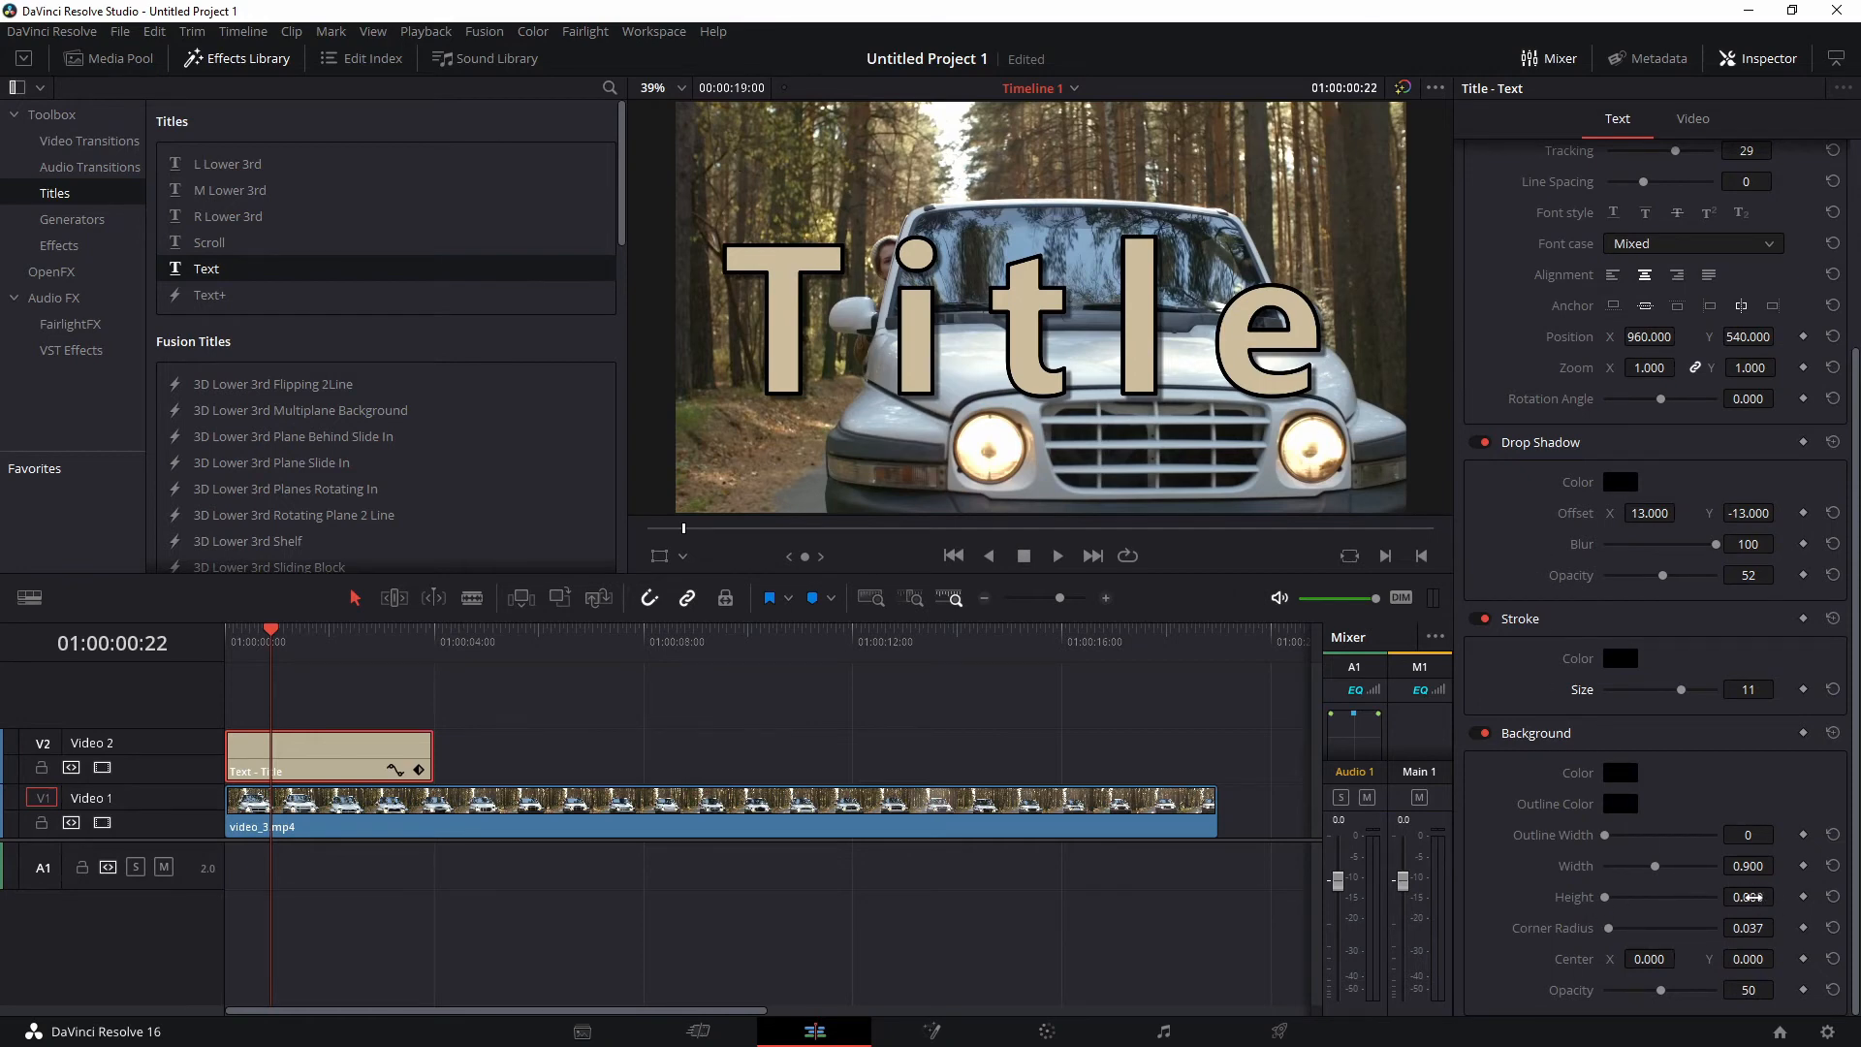
left_click_drag(1616, 899, 1636, 906)
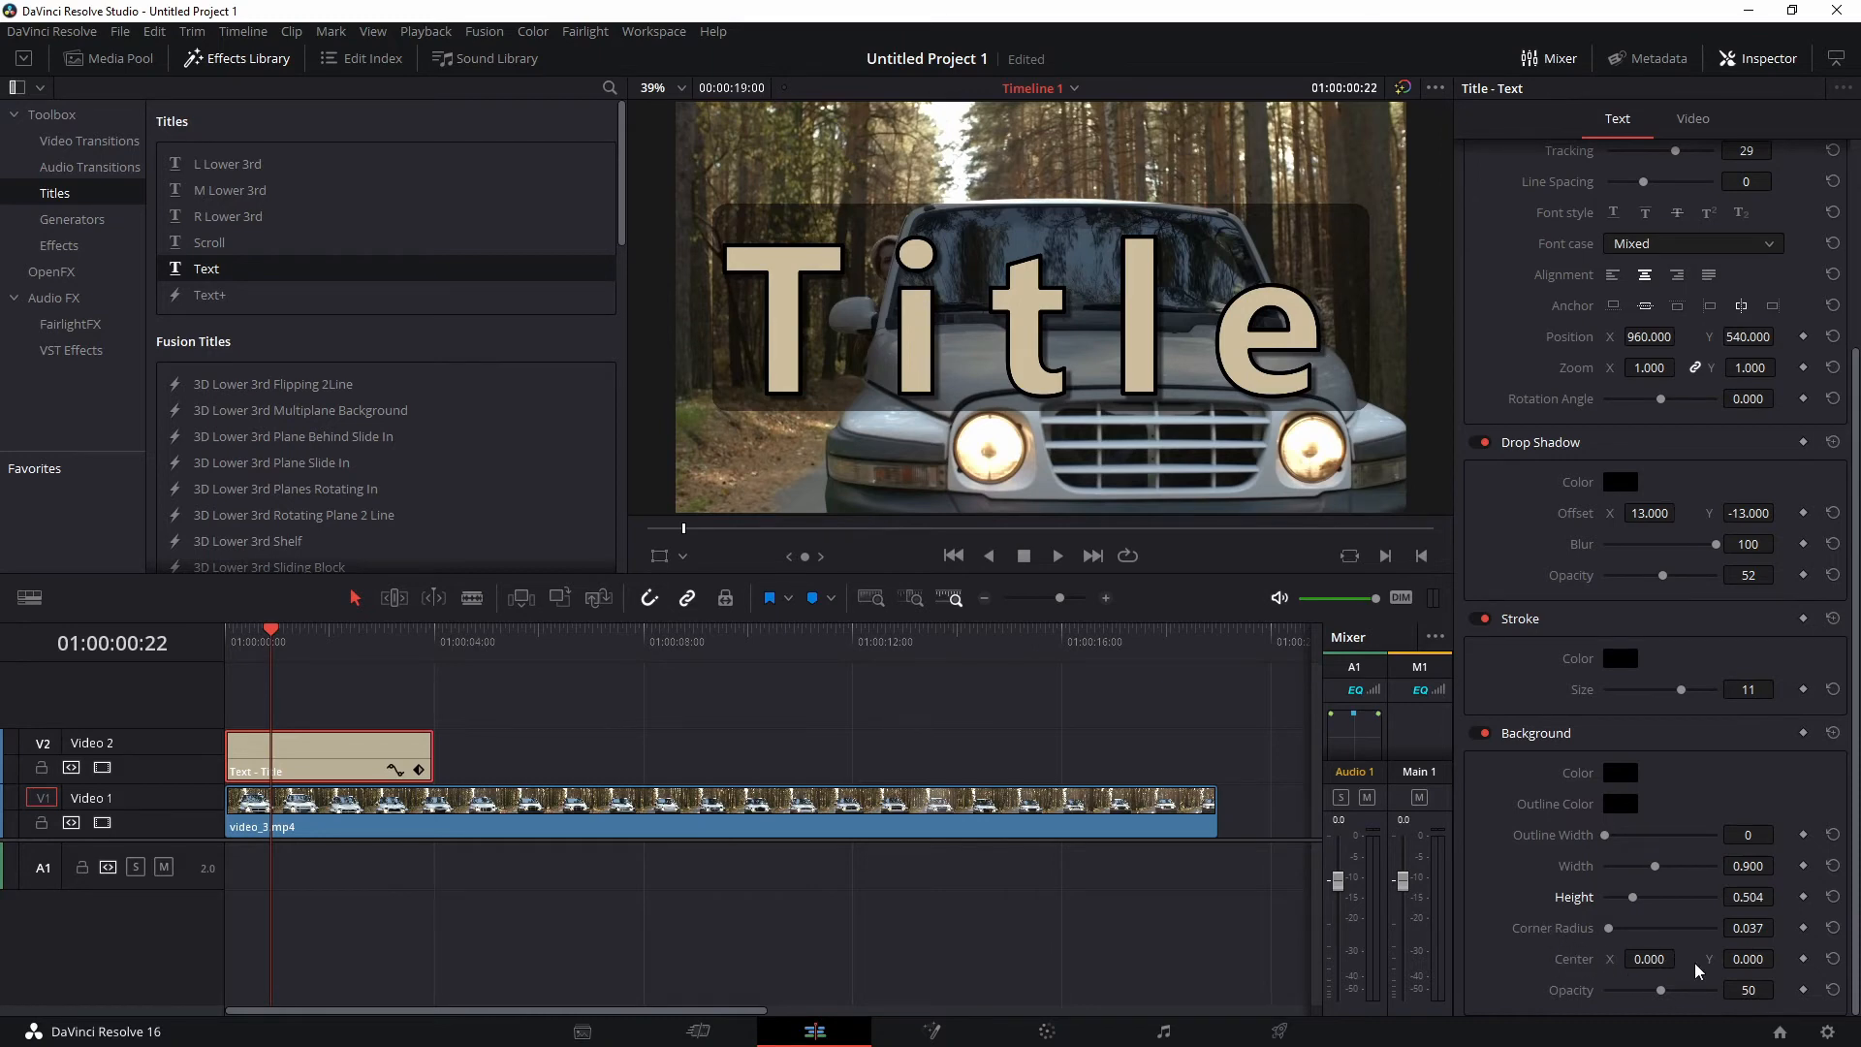
left_click_drag(1759, 959, 1742, 960)
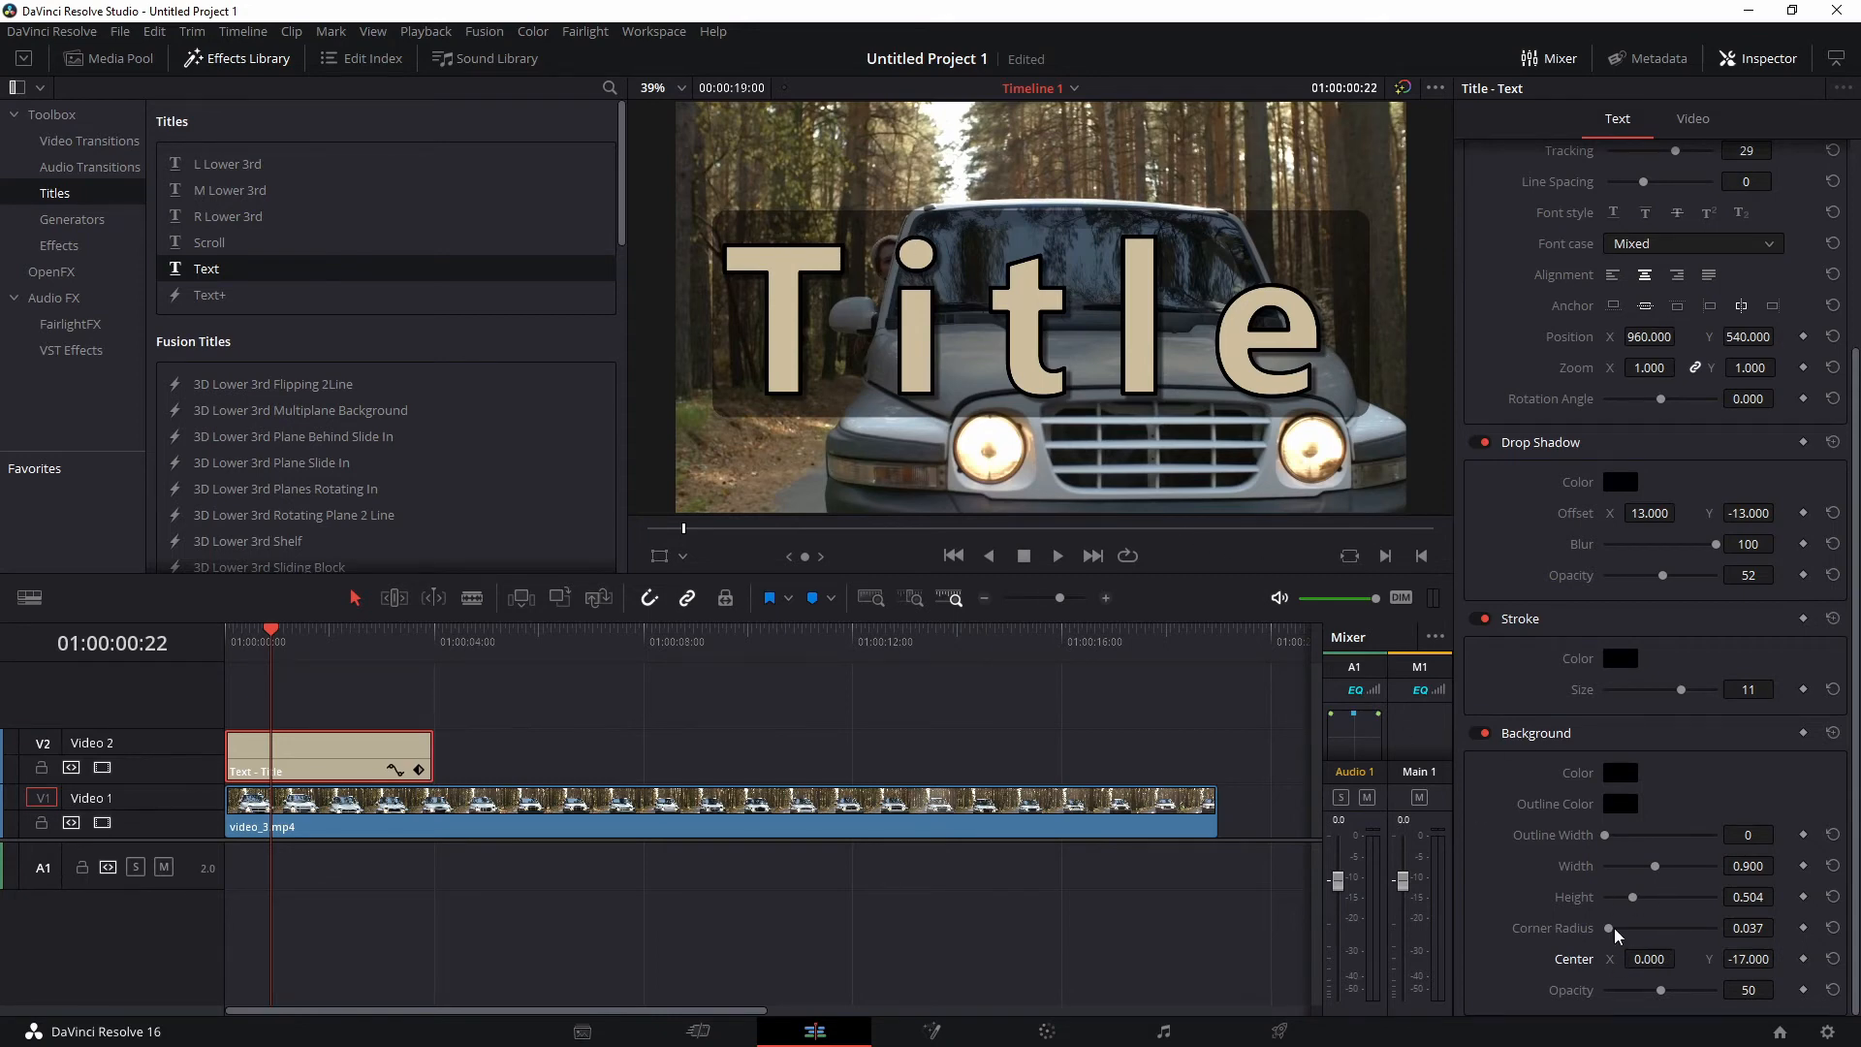
mouse_move(1609, 931)
left_mouse_down()
mouse_move(1643, 929)
mouse_move(1590, 927)
mouse_move(1611, 929)
left_mouse_up()
mouse_move(1660, 998)
left_mouse_down()
mouse_move(1700, 1001)
mouse_move(1660, 1003)
left_mouse_up()
Give the title's background box a dark red outline of width 27 and bring up the title's composite, transform and cropping settings
left_click(1618, 804)
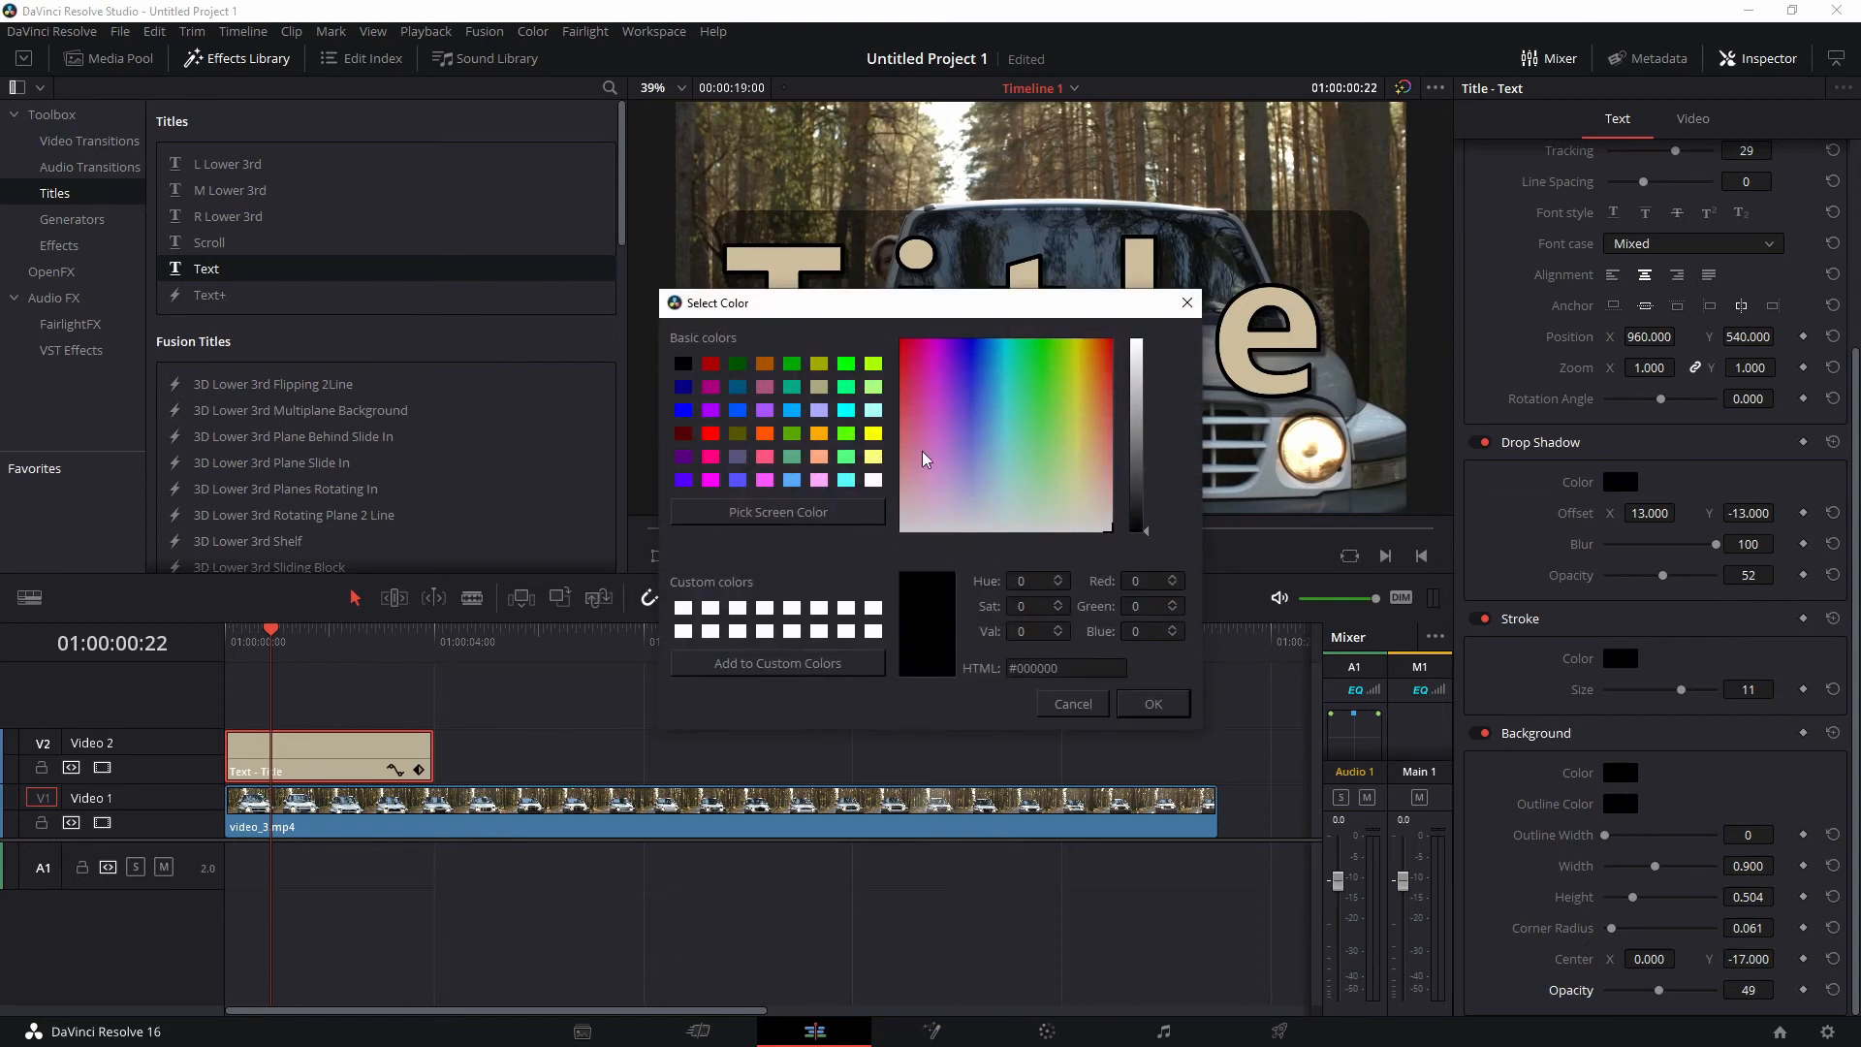
left_click_drag(1147, 477, 1147, 436)
left_click(1168, 708)
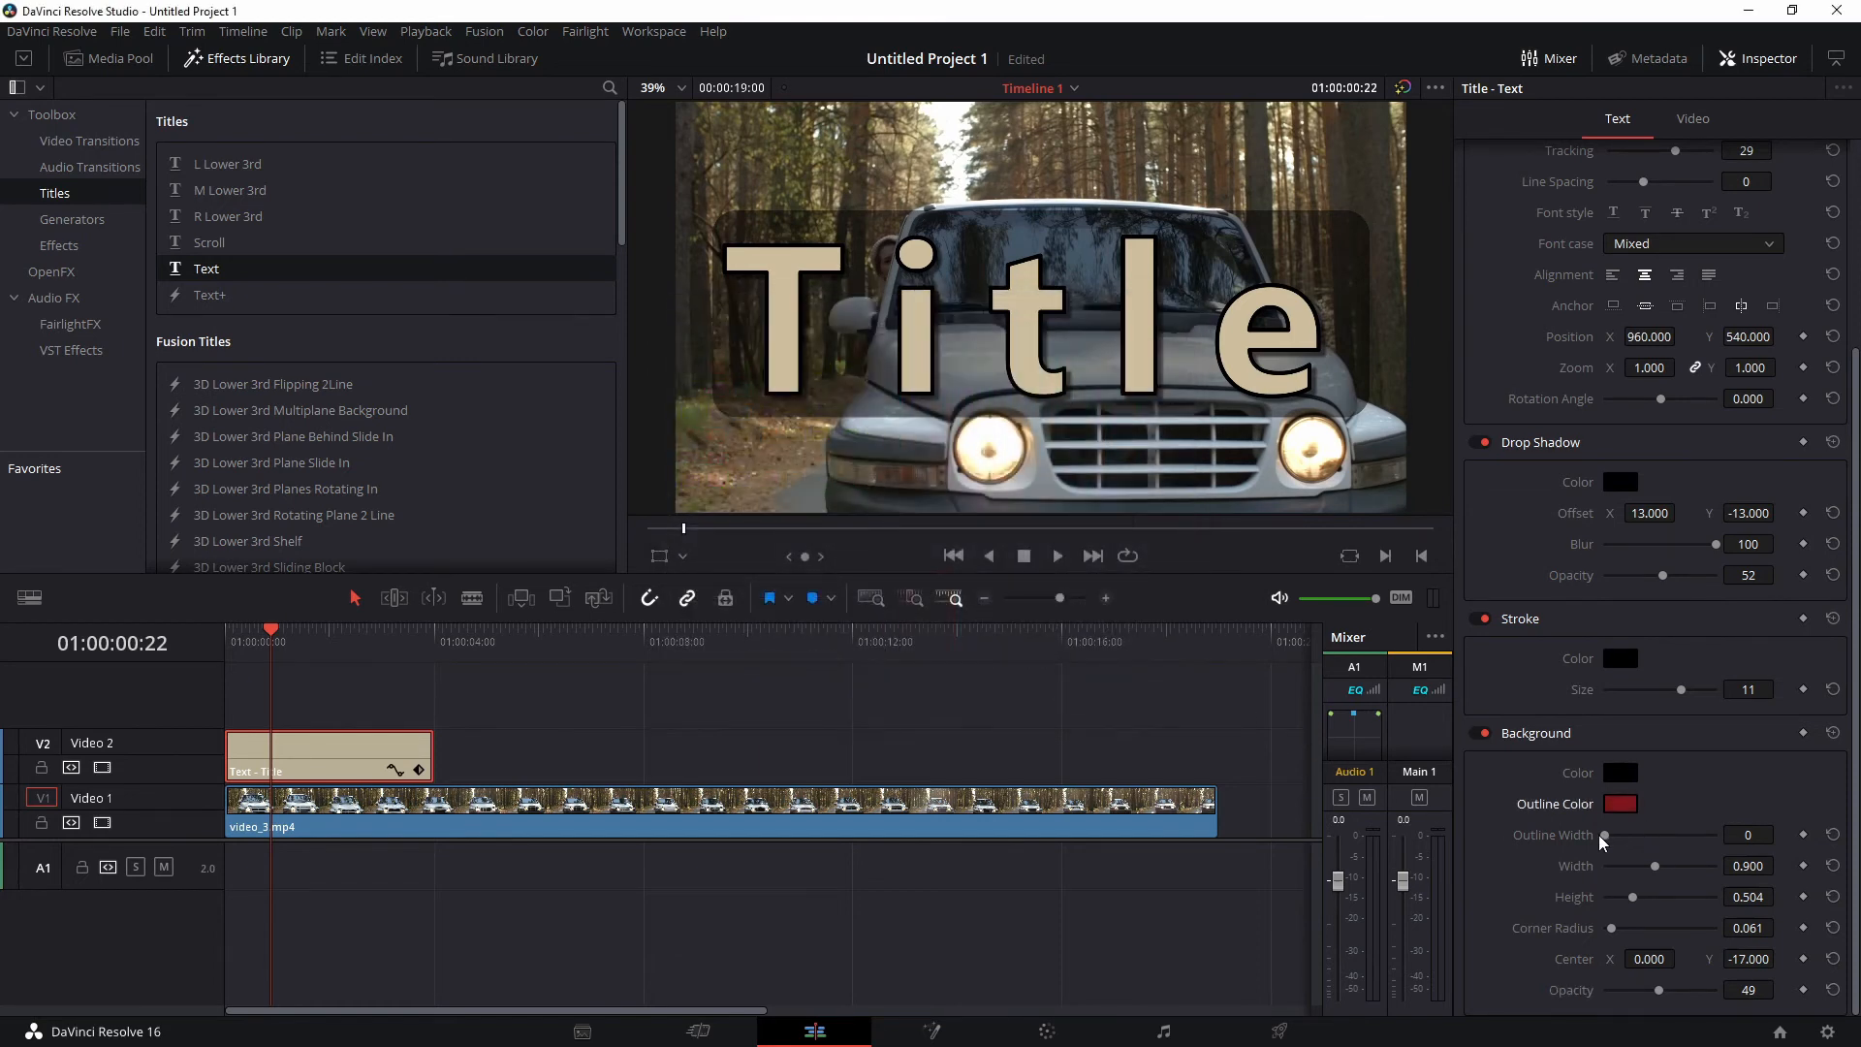
left_click_drag(1605, 837, 1704, 835)
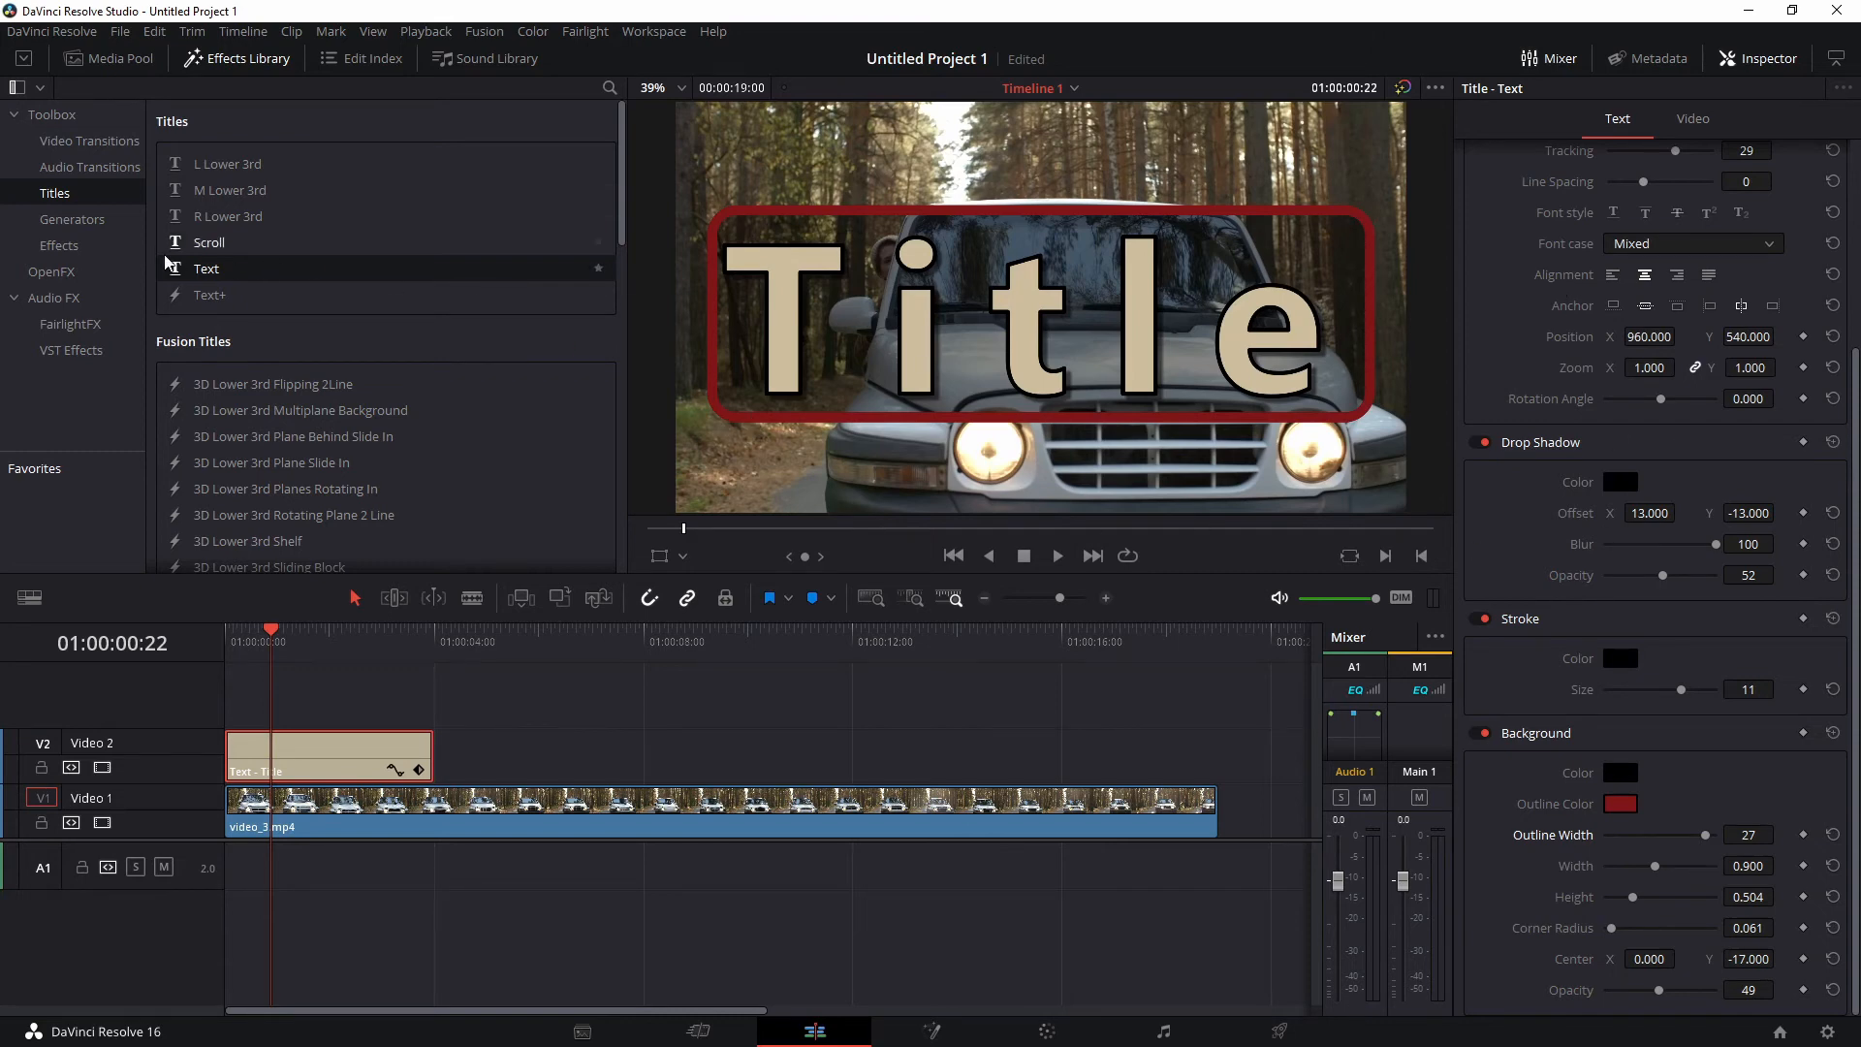
left_click(1698, 118)
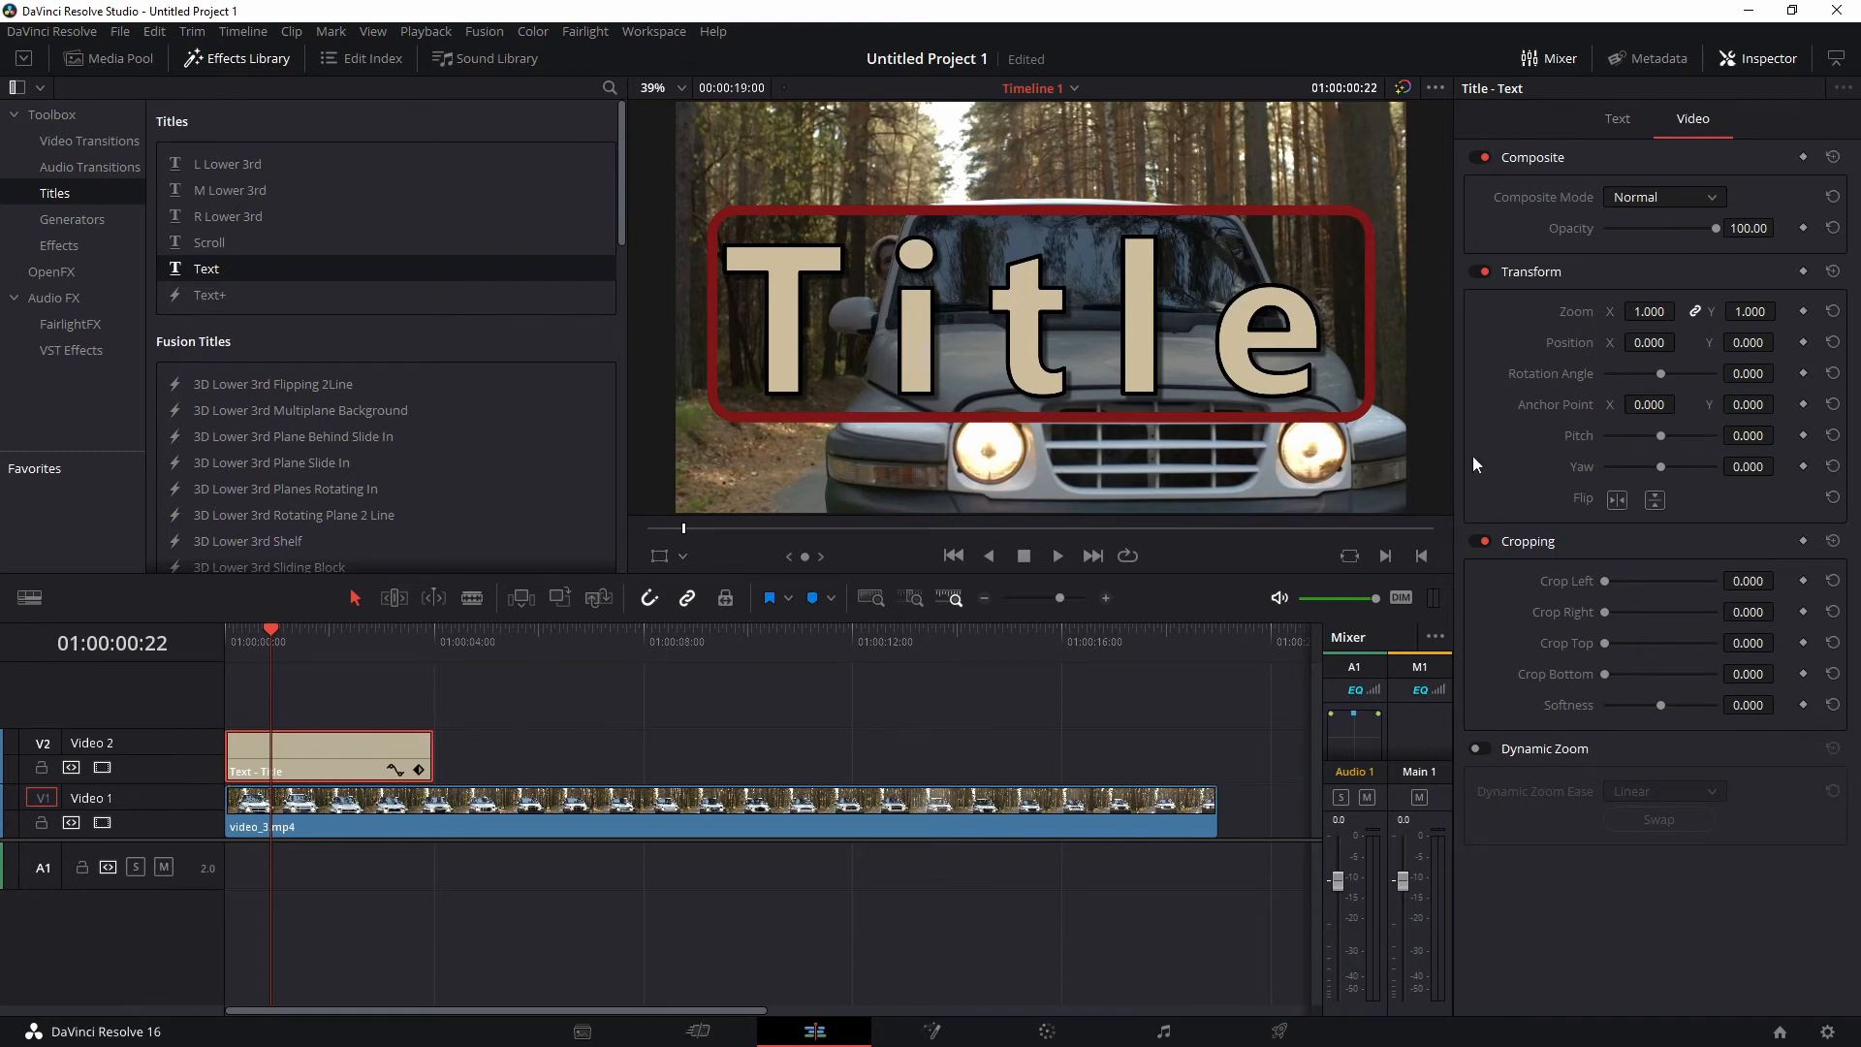
Compare the title's text settings and its composite, transform and cropping settings with those of the video clip beneath it
left_click(1613, 124)
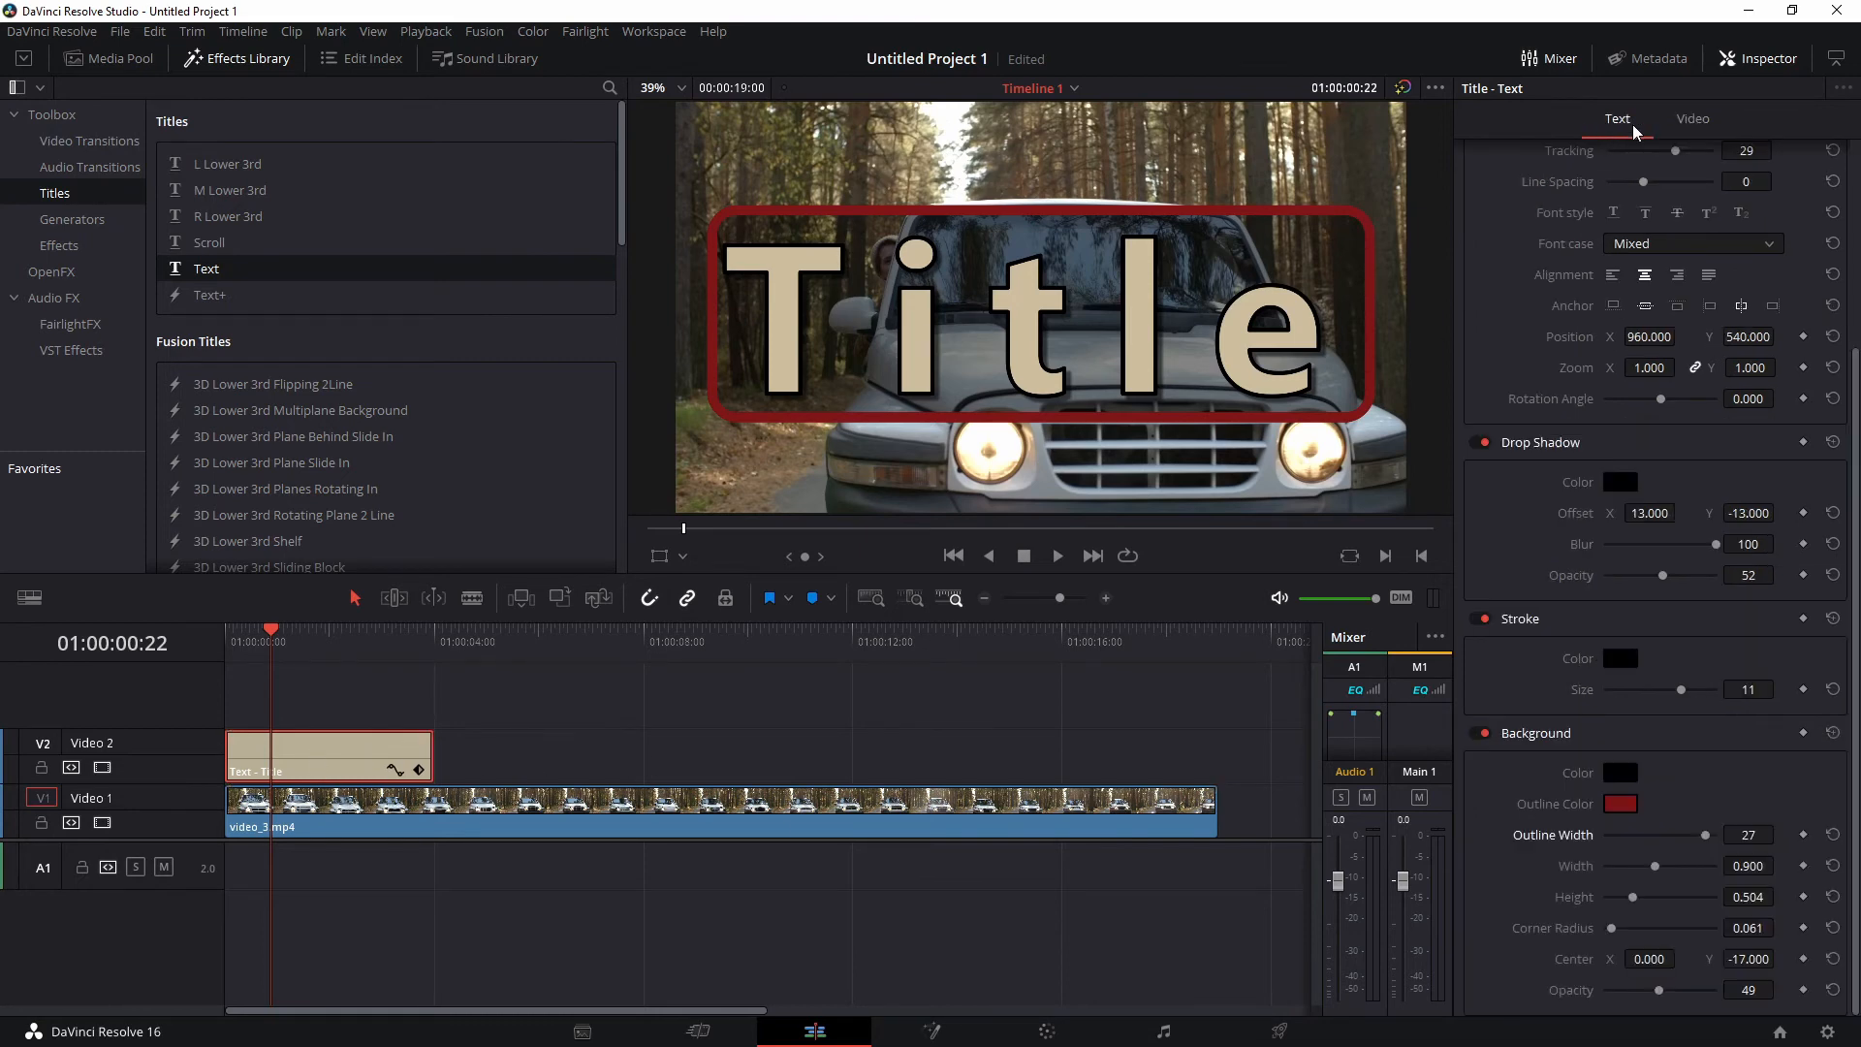
left_click(1698, 121)
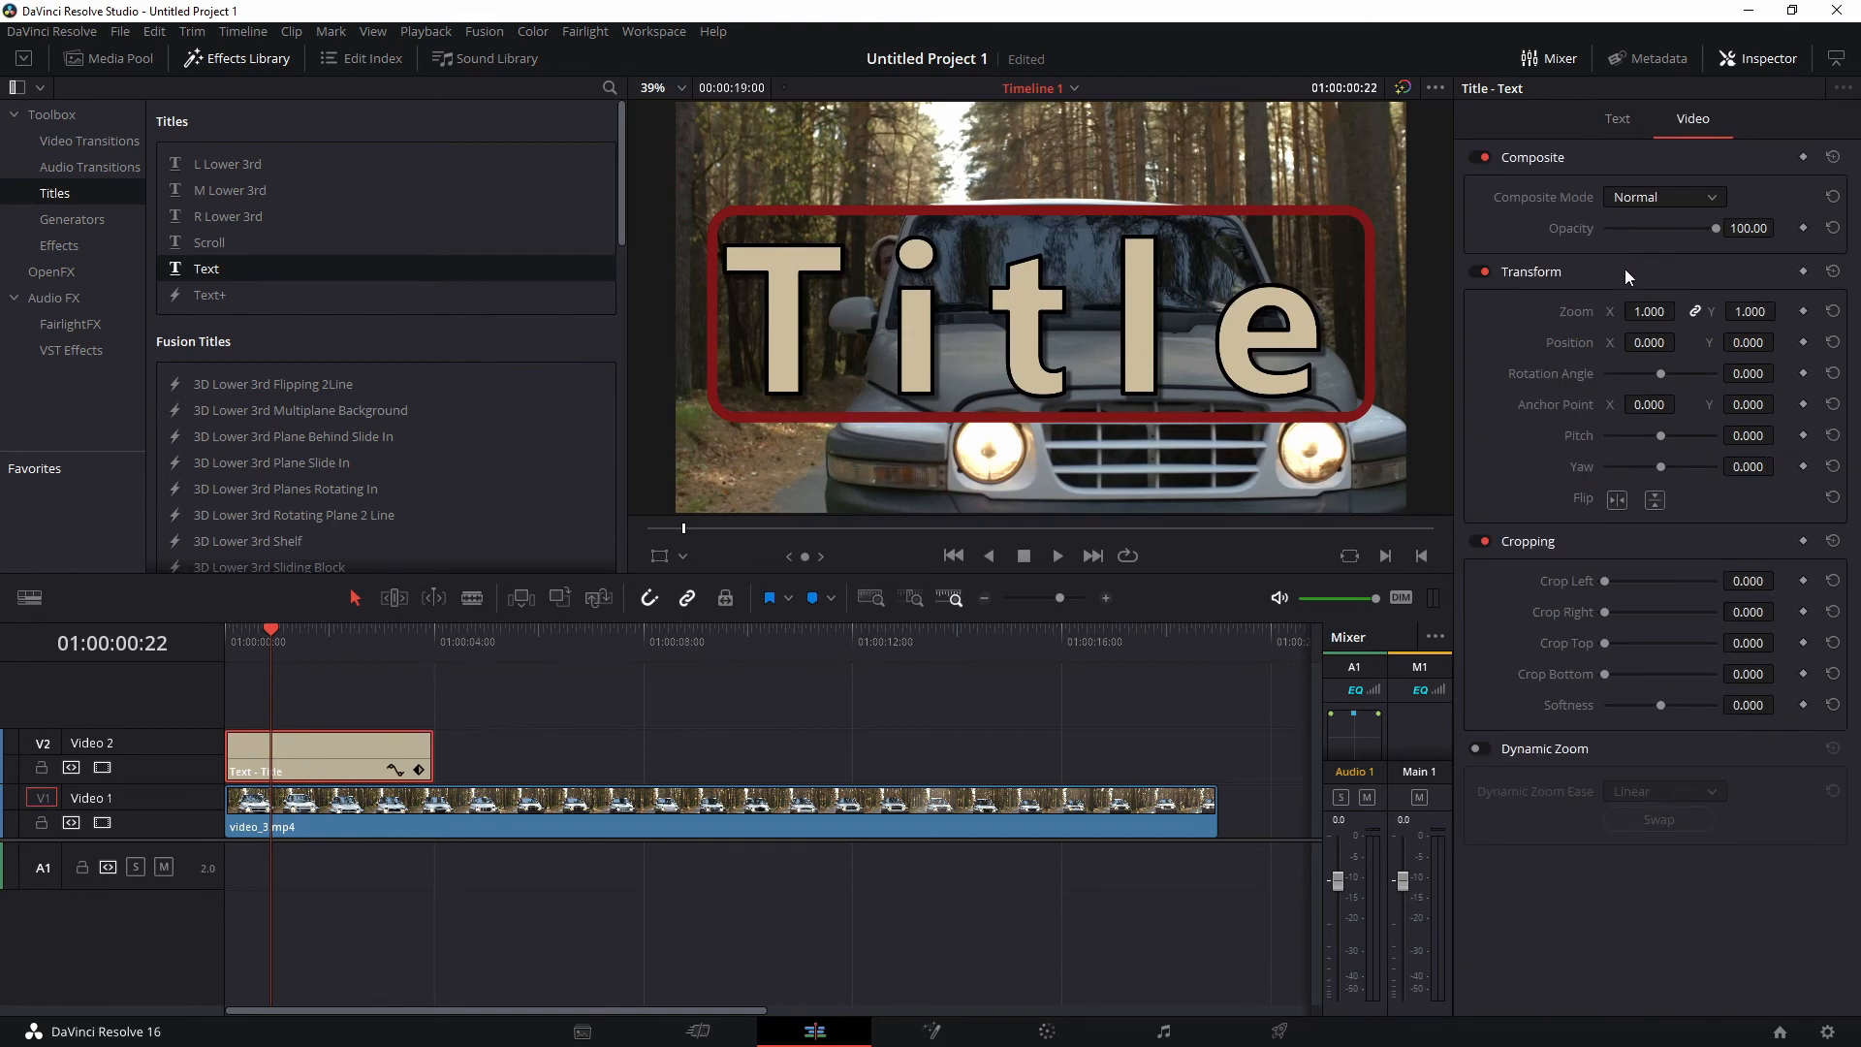
left_click(593, 814)
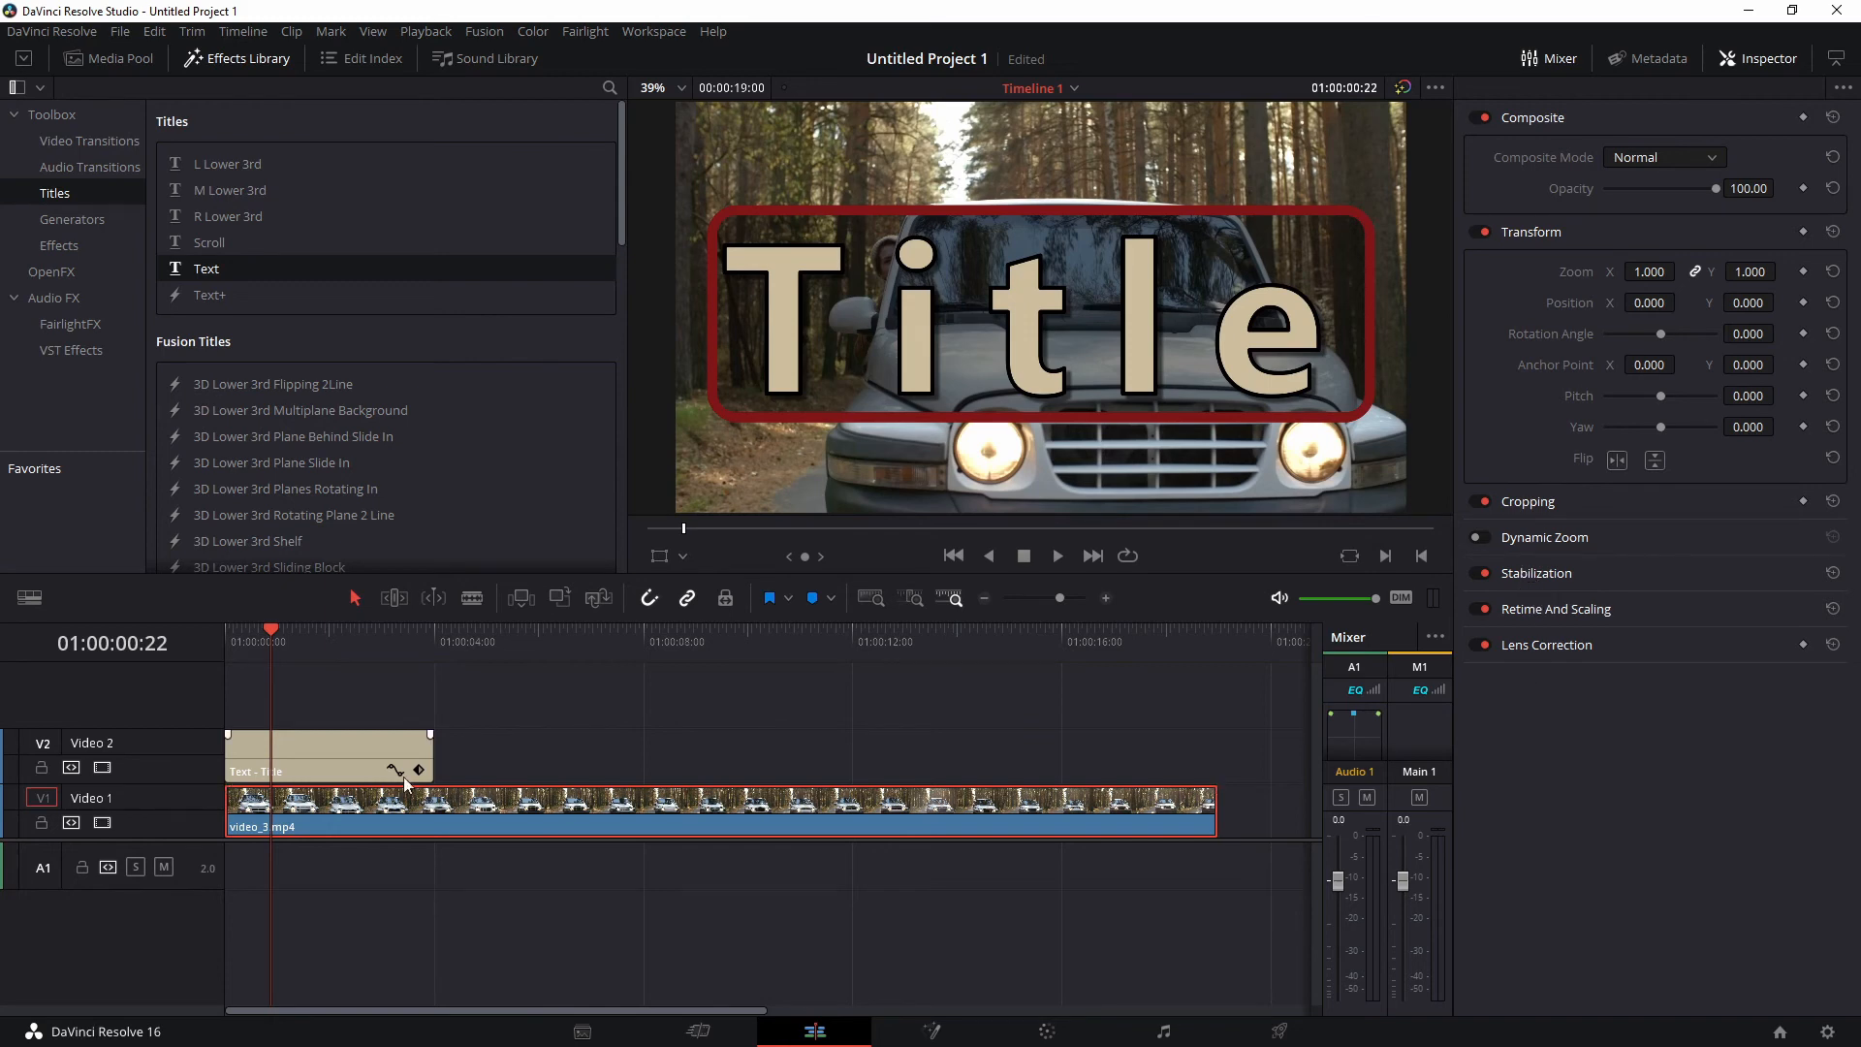
left_click(353, 748)
left_click(1691, 119)
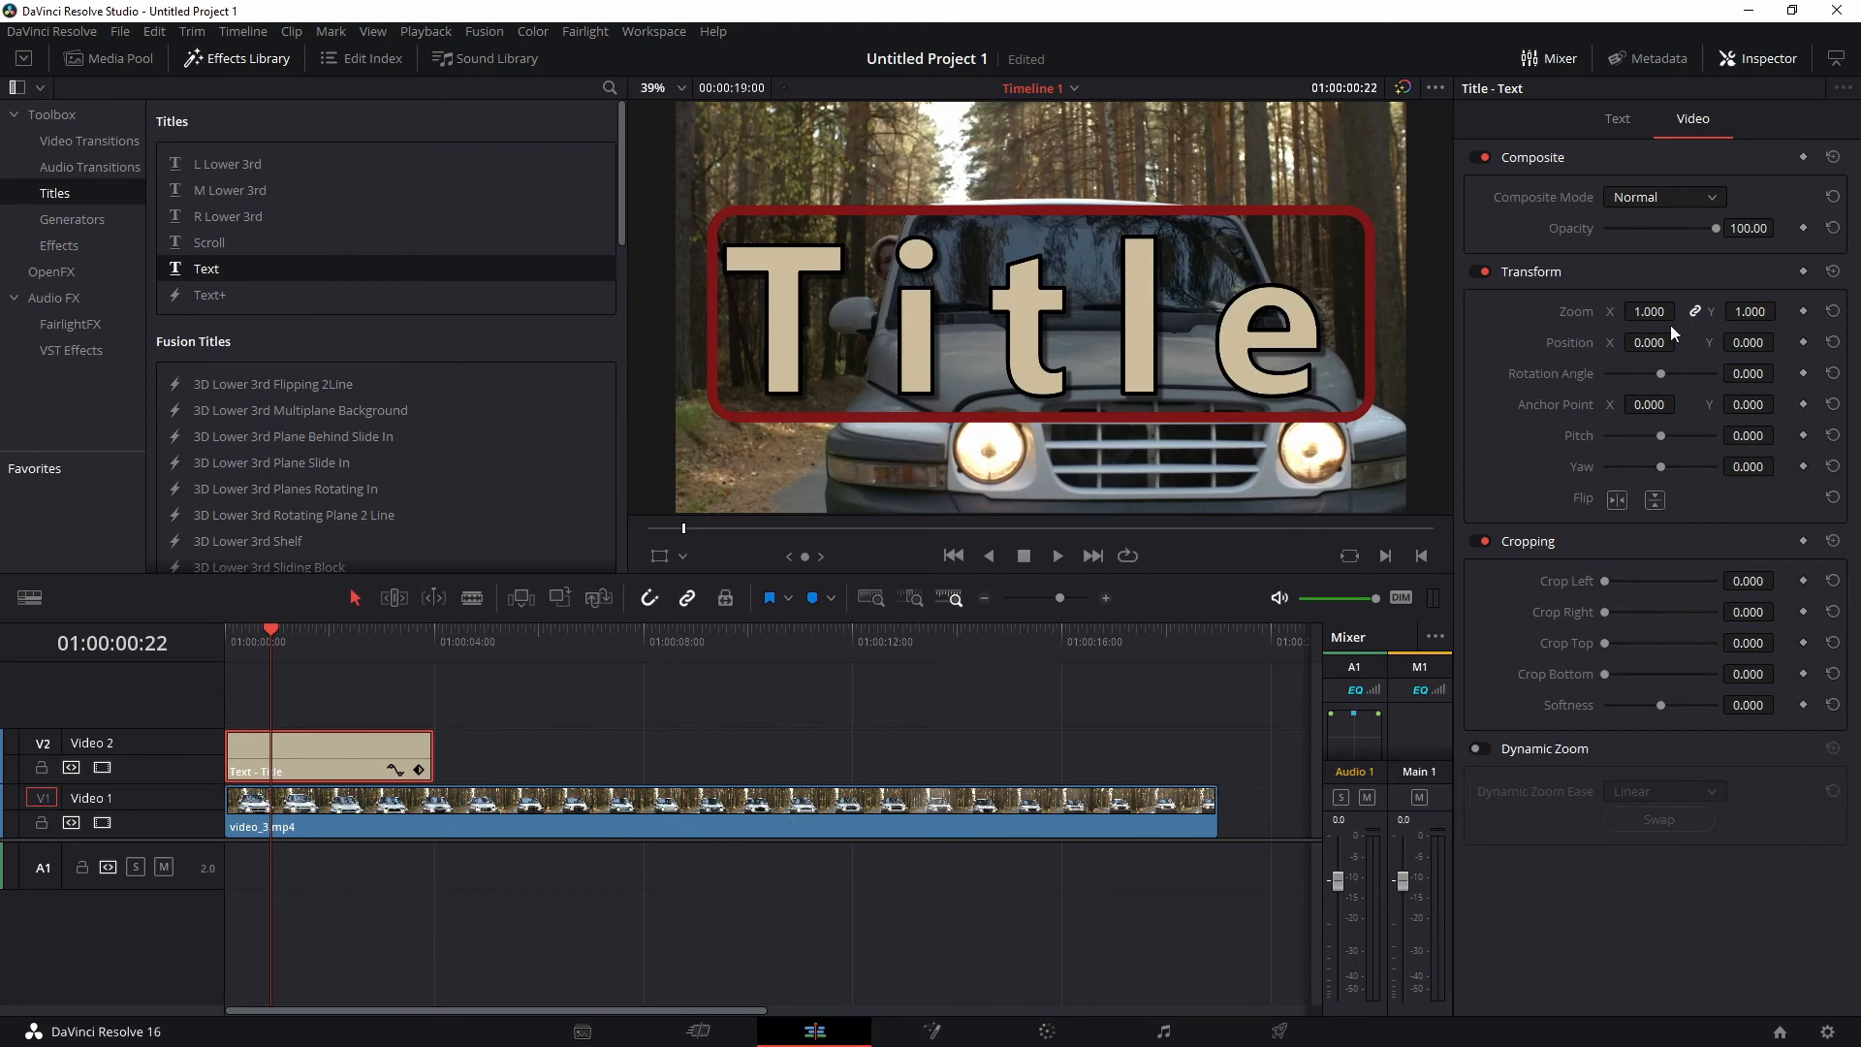
left_click(1603, 119)
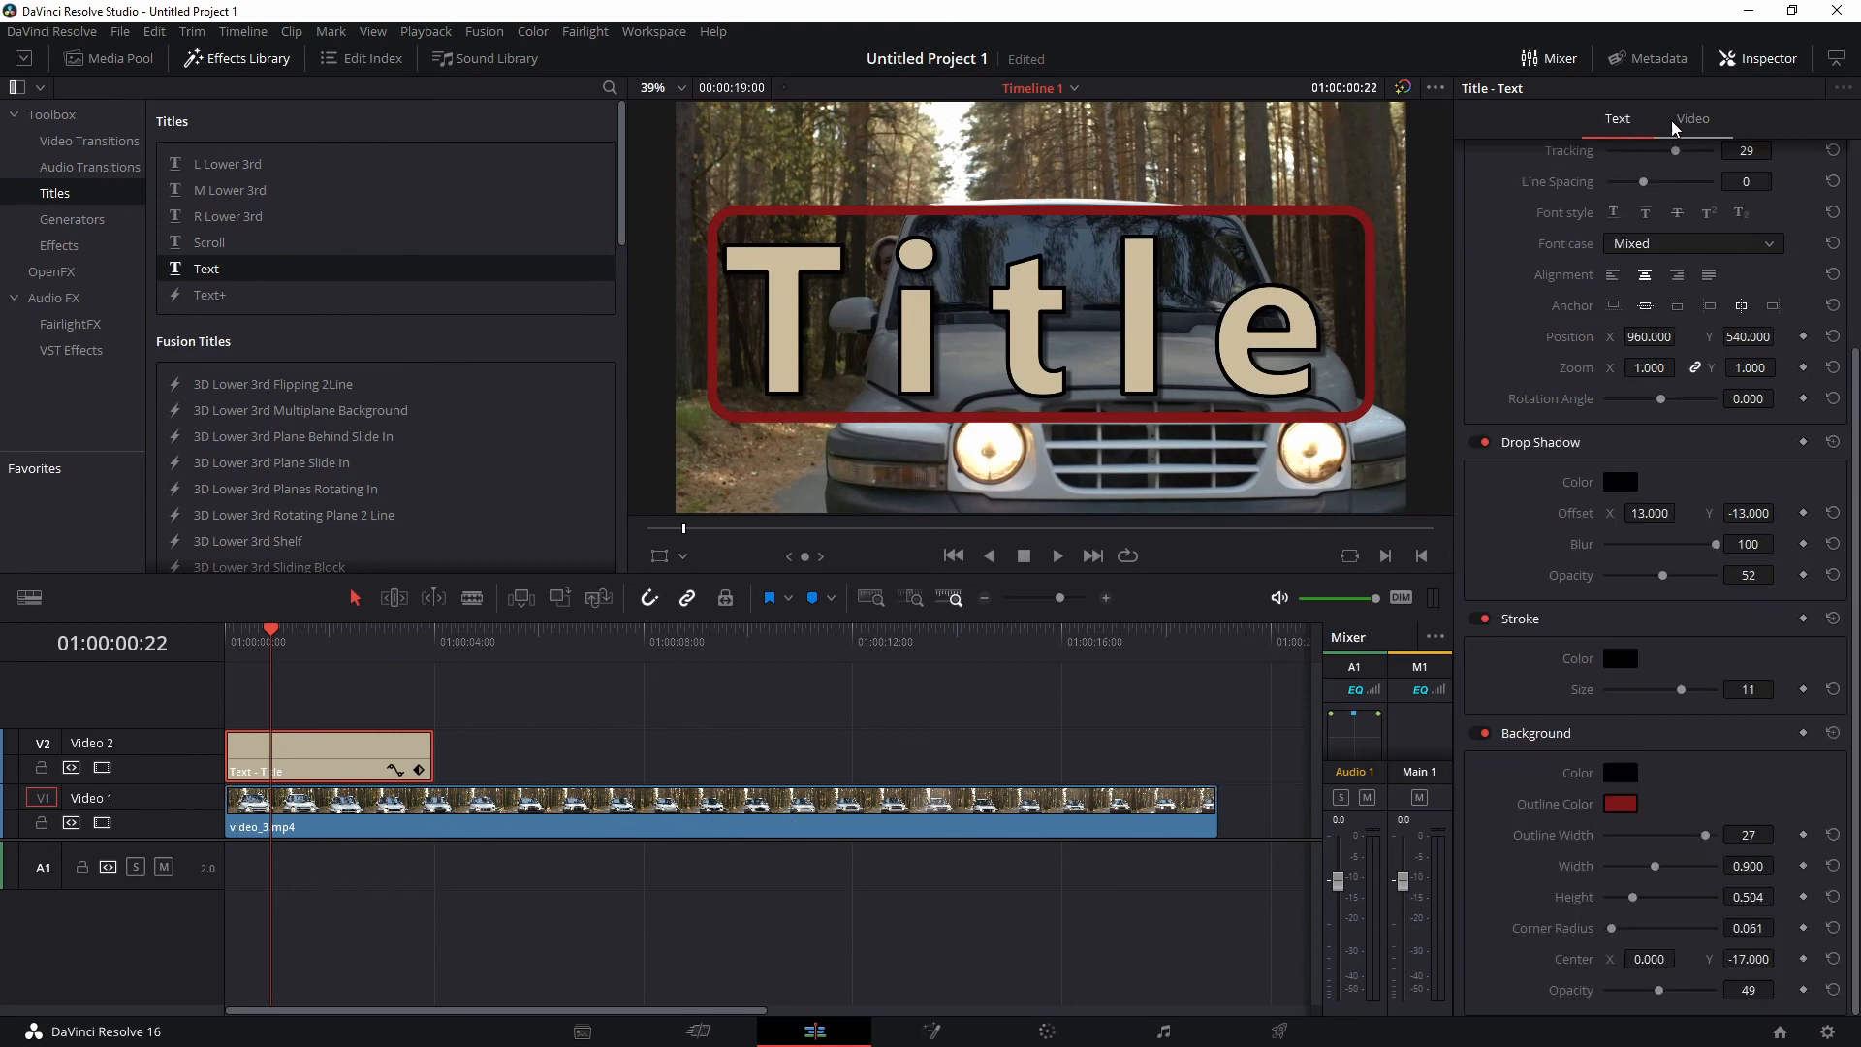
left_click(1694, 120)
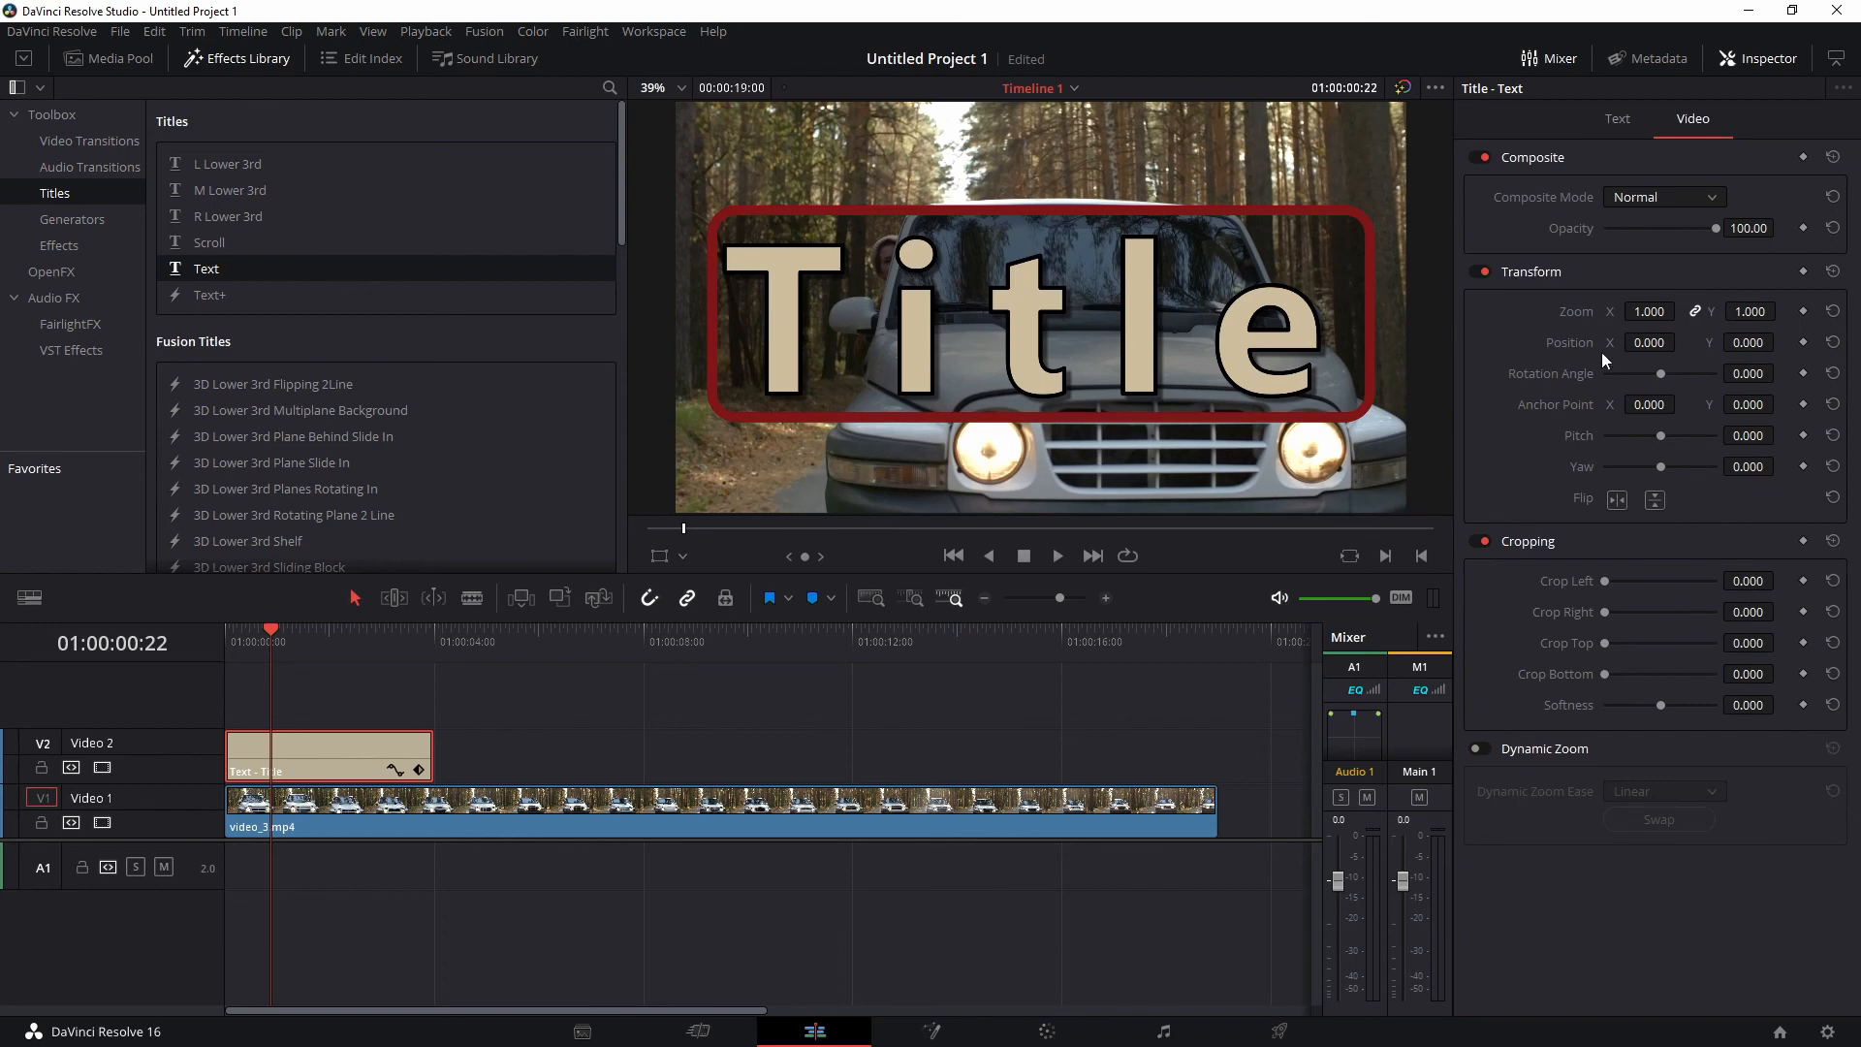
Try flipping the title horizontally and vertically, reverting each flip
left_click(1617, 500)
left_click(1618, 501)
left_click(1658, 501)
left_click(1658, 501)
Tilt the title in perspective with a yaw of 0.352 and a pitch of -0.065
mouse_move(1661, 434)
left_mouse_down()
mouse_move(1672, 459)
mouse_move(1658, 437)
left_mouse_up()
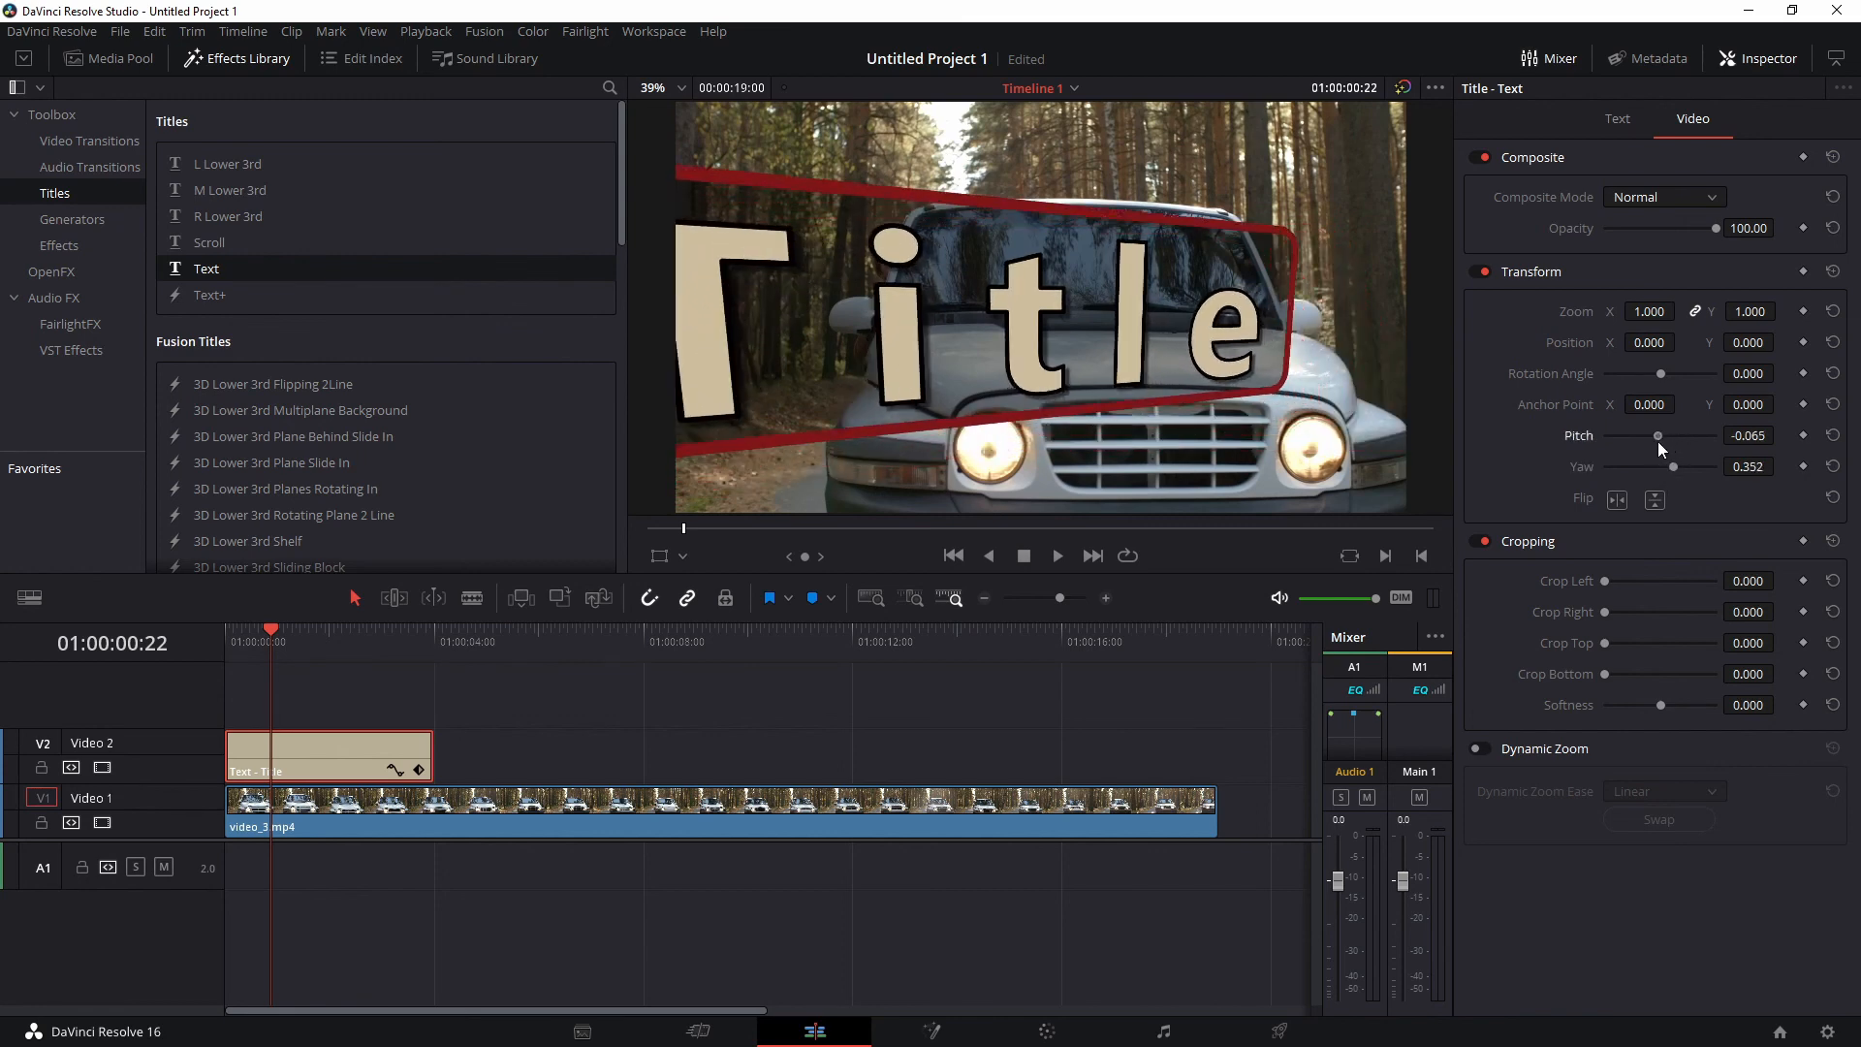